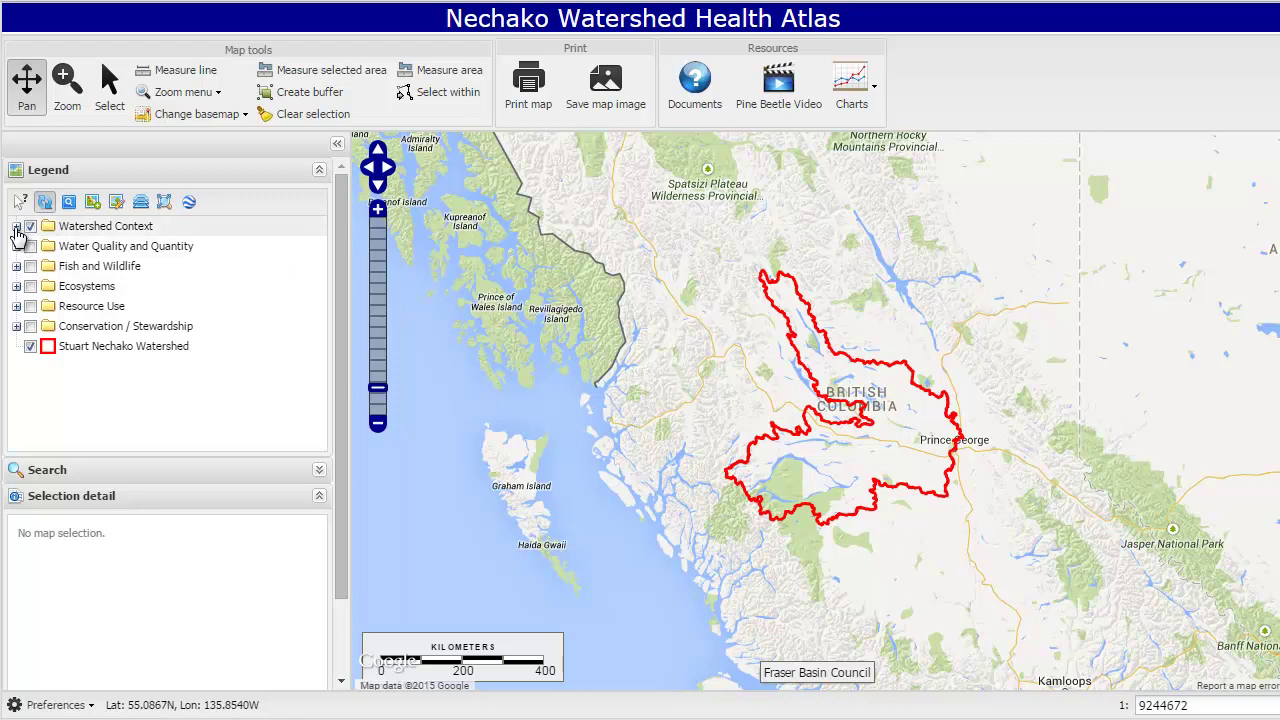
- Expand Watershed Context and its Boundaries folder in the legend, and turn on the Boundaries group with the Regional Districts layer
{"action": "left_click", "coordinate": [16, 228]}
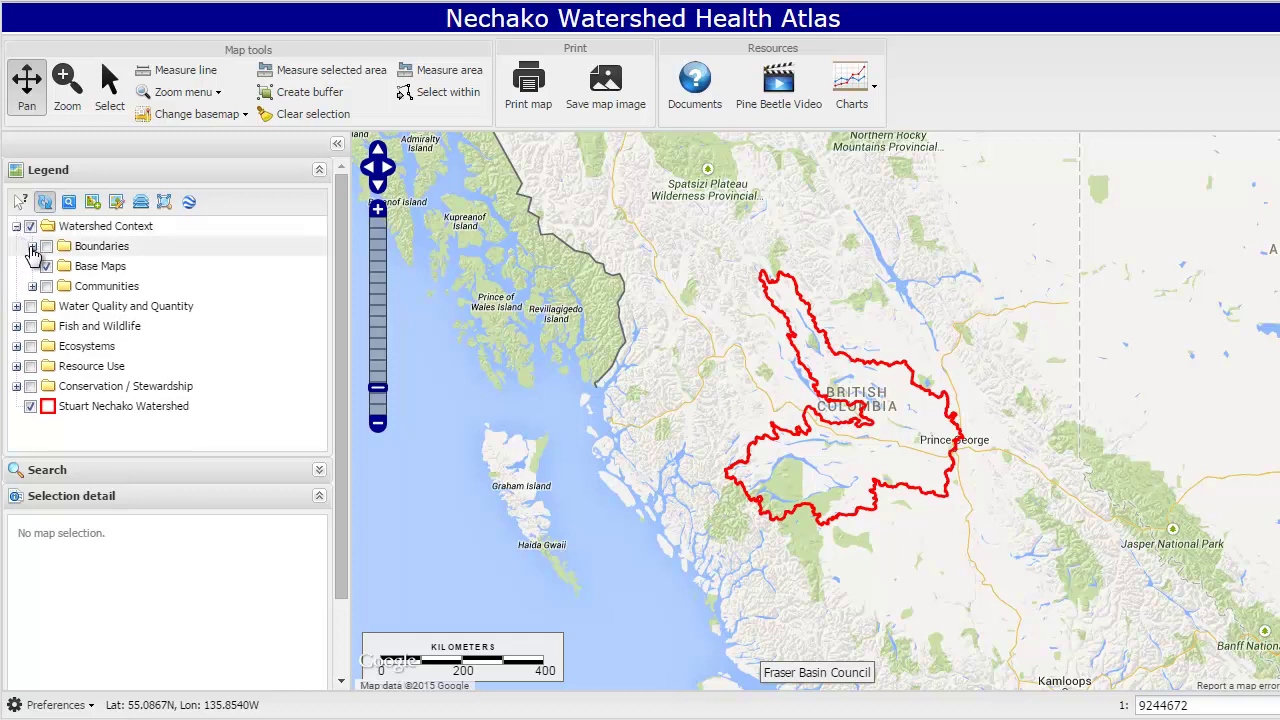
{"action": "left_click", "coordinate": [32, 246]}
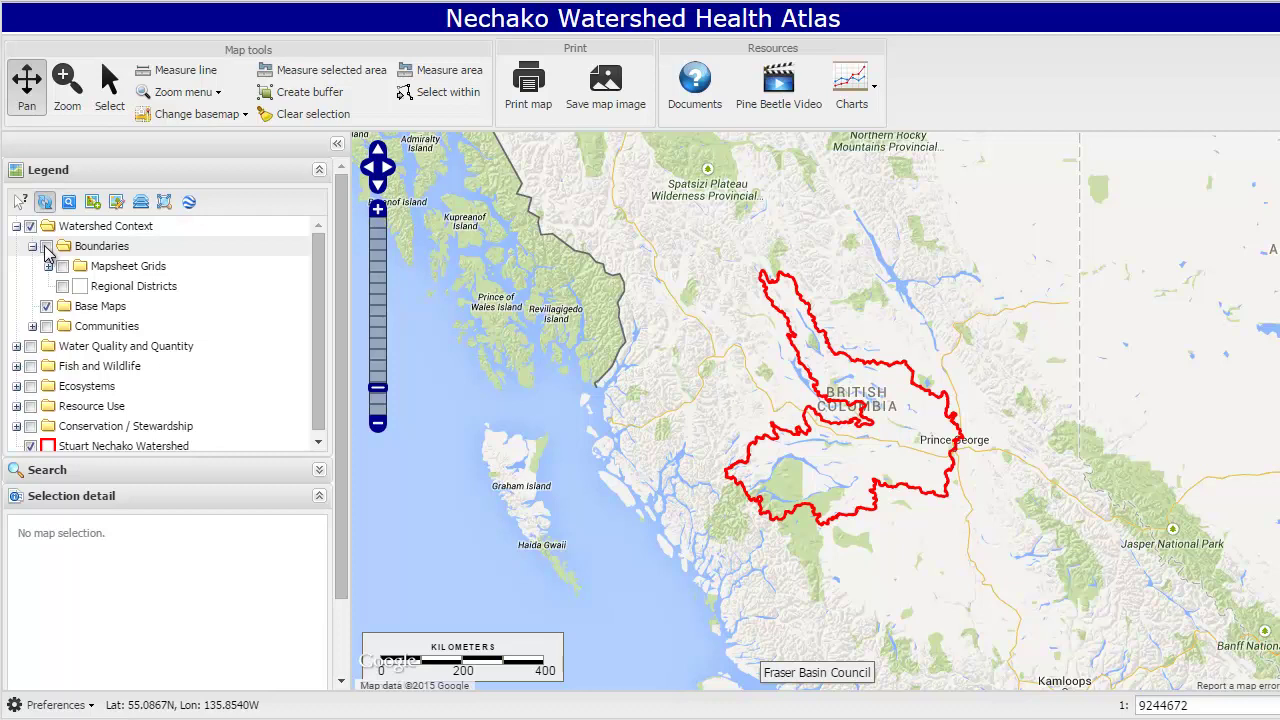
{"action": "left_click", "coordinate": [46, 247]}
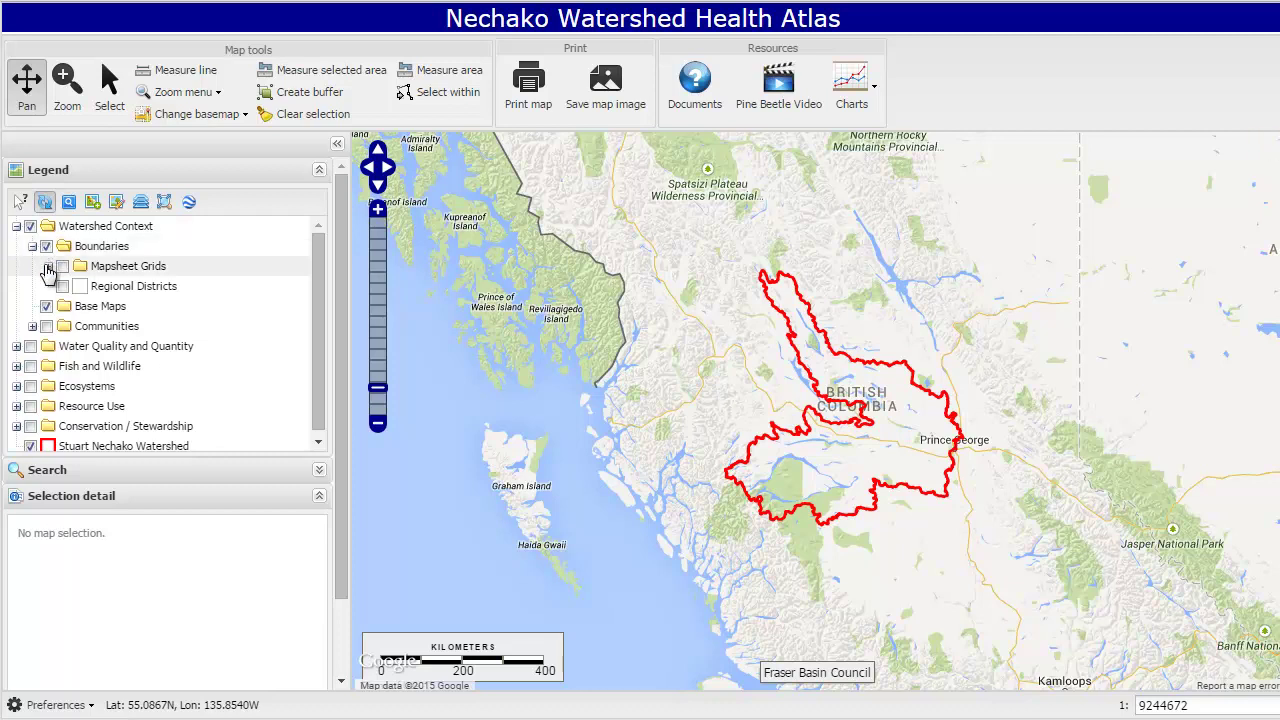
{"action": "left_click", "coordinate": [46, 306]}
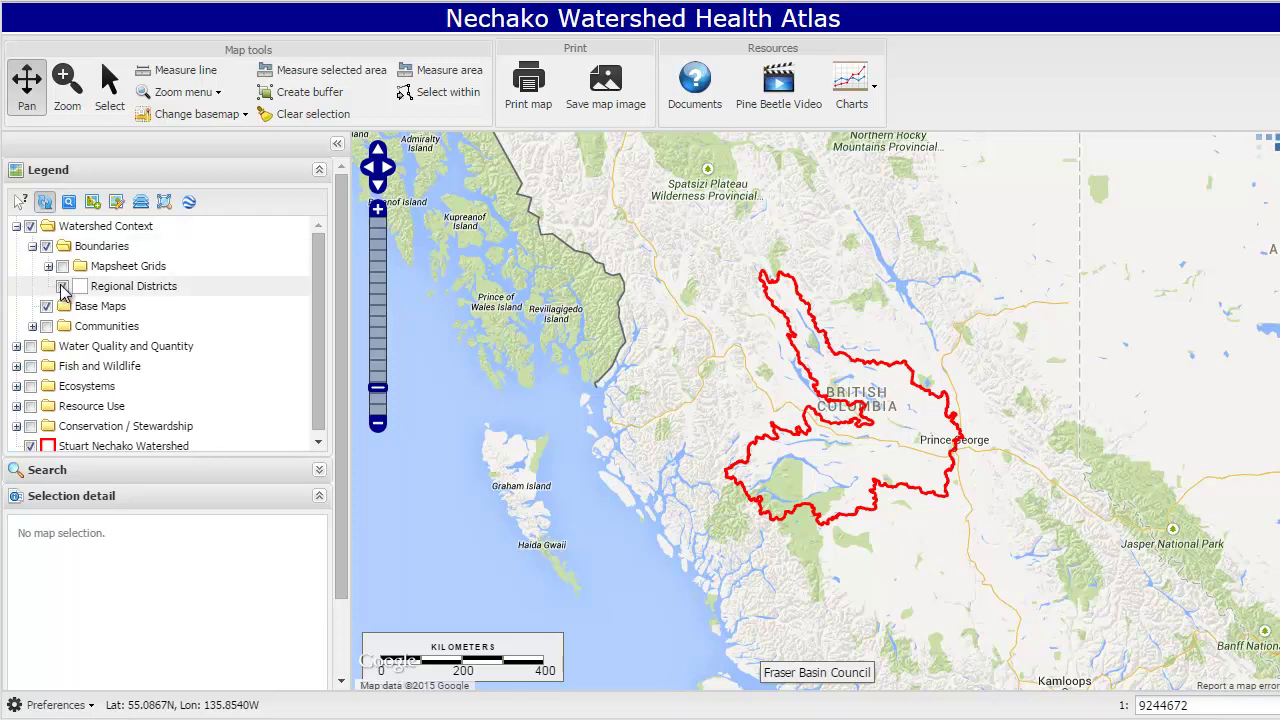
{"action": "left_click", "coordinate": [62, 287]}
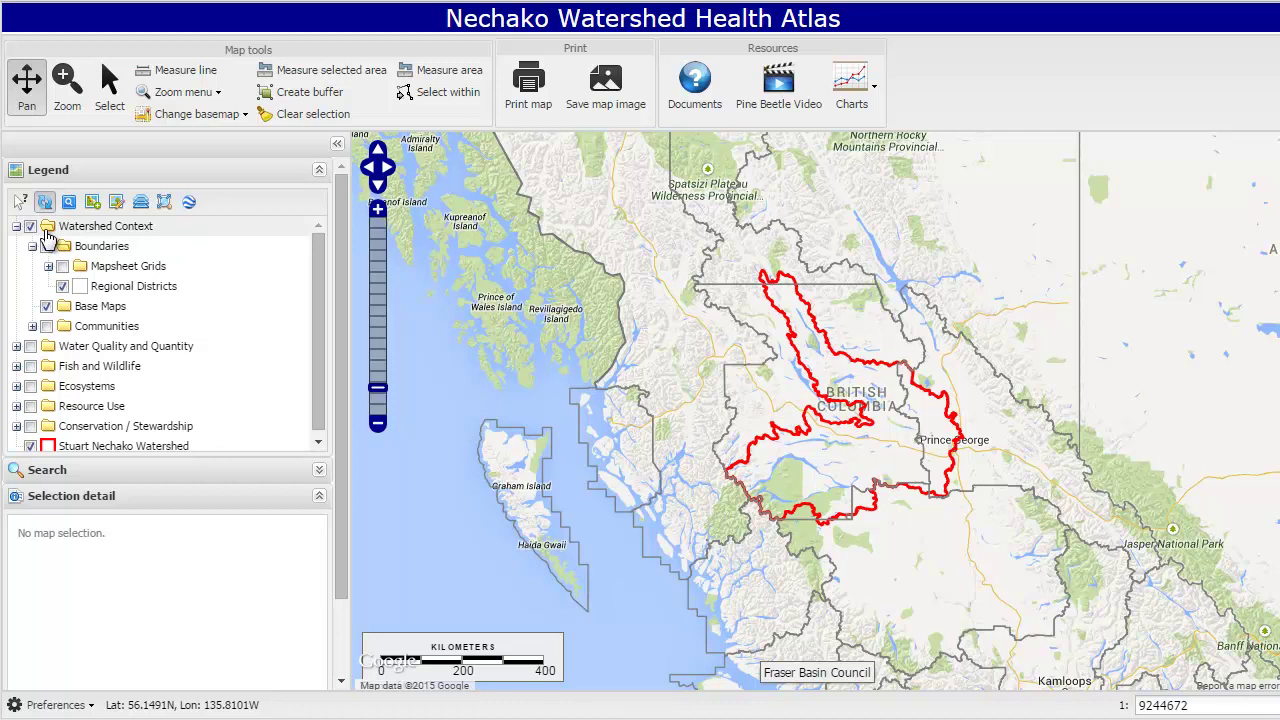
{"action": "left_click", "coordinate": [46, 246]}
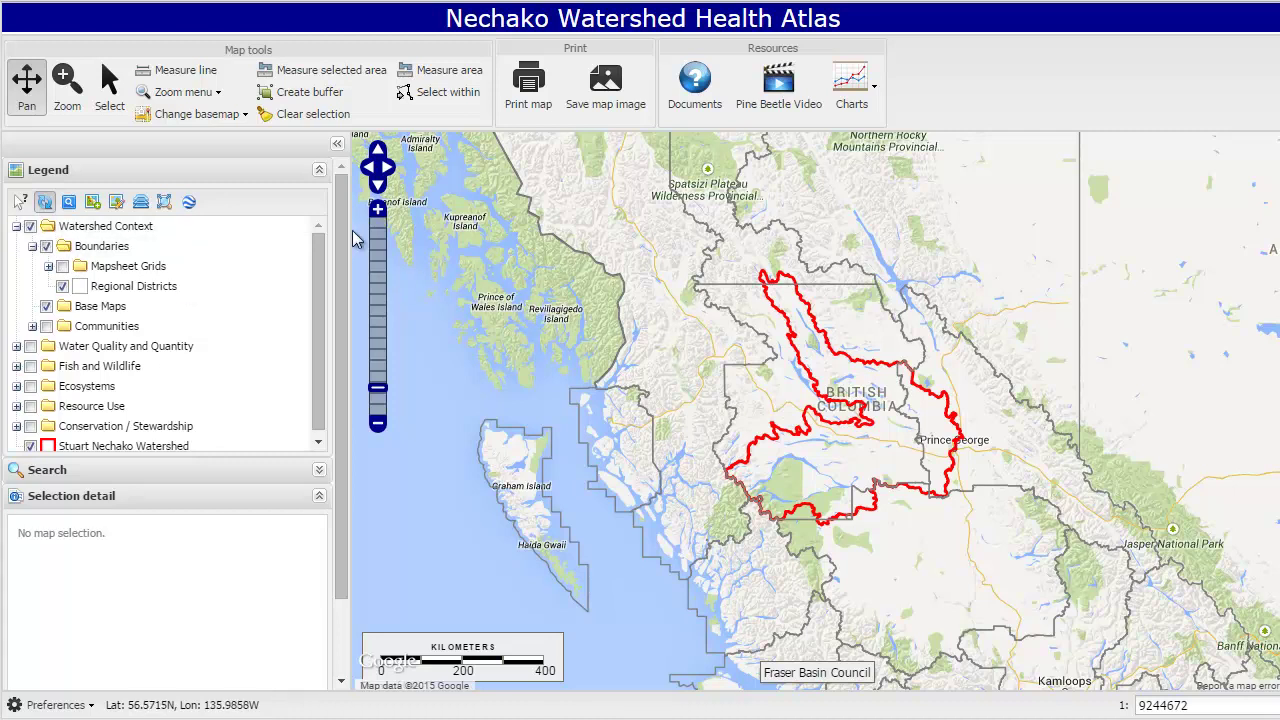
- Zoom the map in on the Fraser Lake area inside the watershed
{"action": "left_click", "coordinate": [68, 90]}
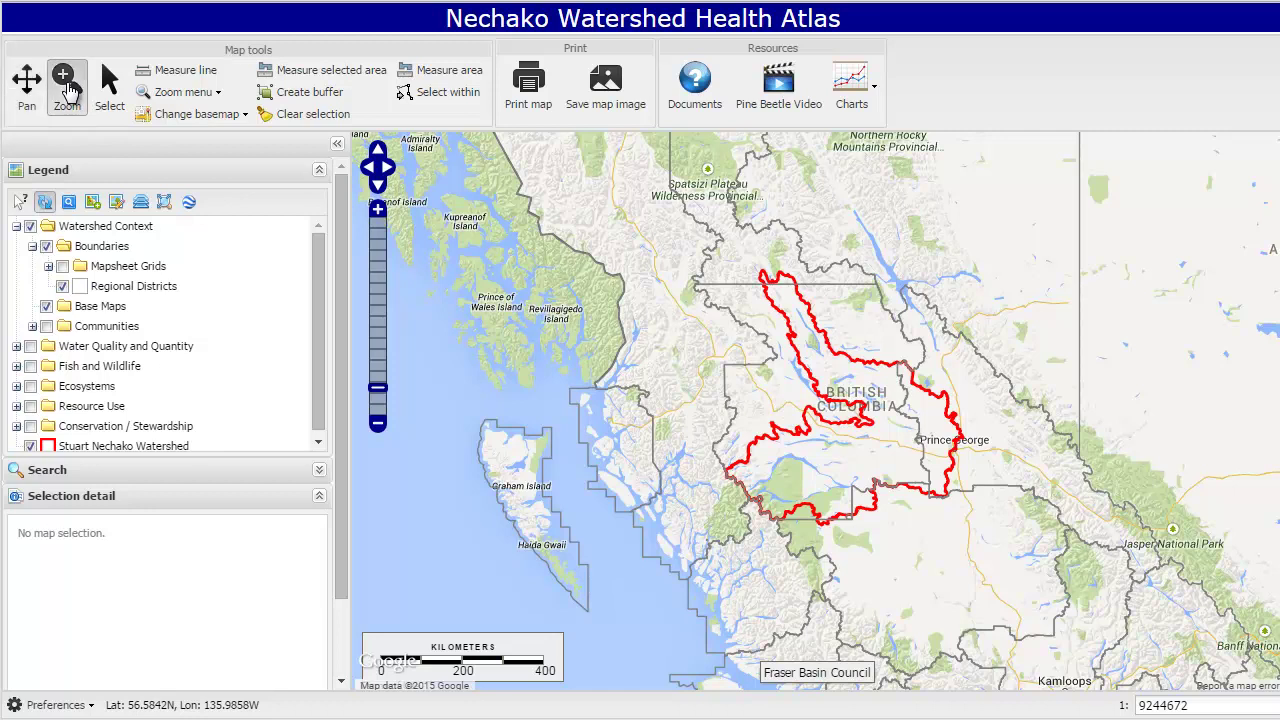
{"action": "left_click", "coordinate": [829, 424]}
{"action": "left_click_drag", "start_coordinate": [829, 424], "coordinate": [895, 465]}
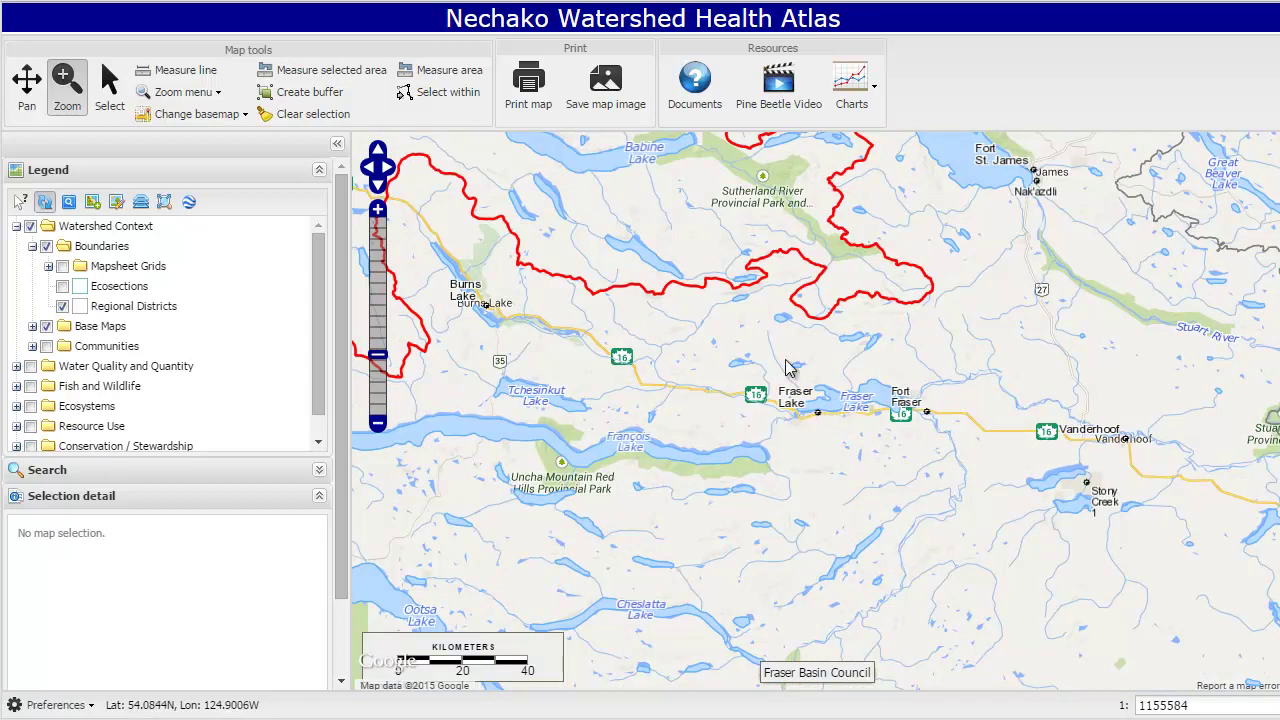
{"action": "left_click_drag", "start_coordinate": [771, 343], "coordinate": [925, 443]}
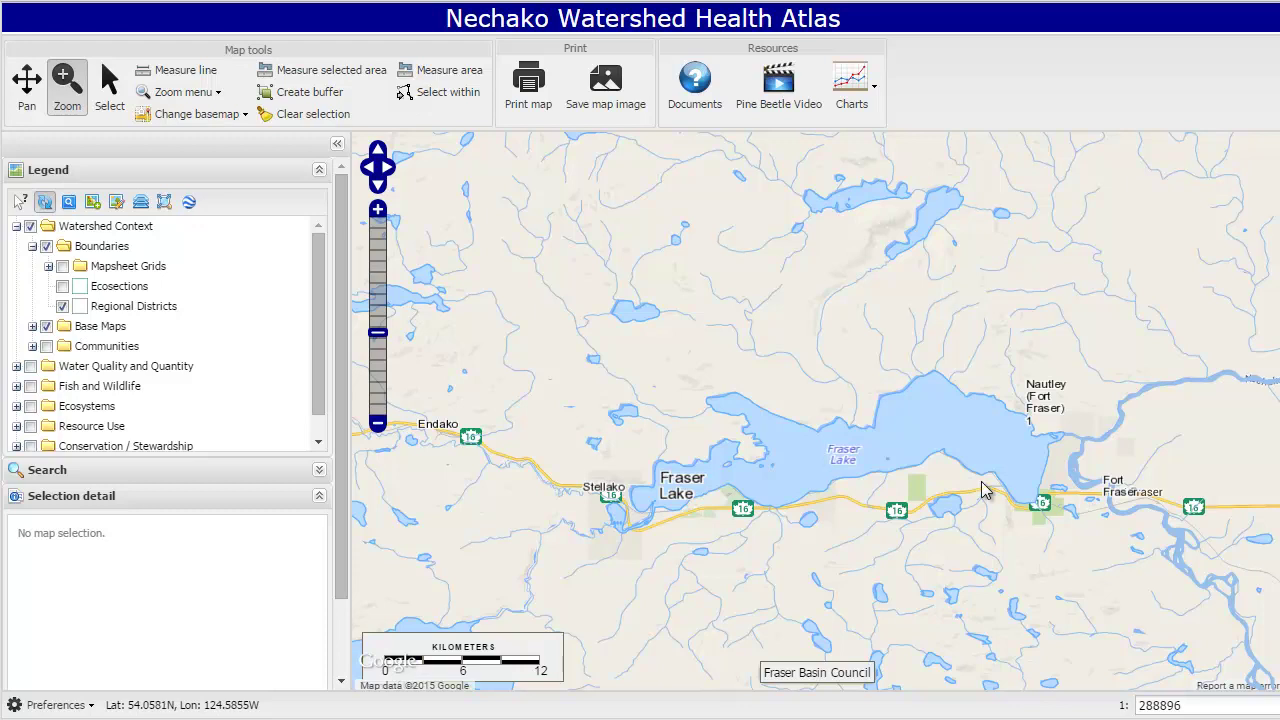
- Return the map to its full extent, hide the Regional Districts layer and collapse the Watershed Context folder
{"action": "left_click", "coordinate": [213, 93]}
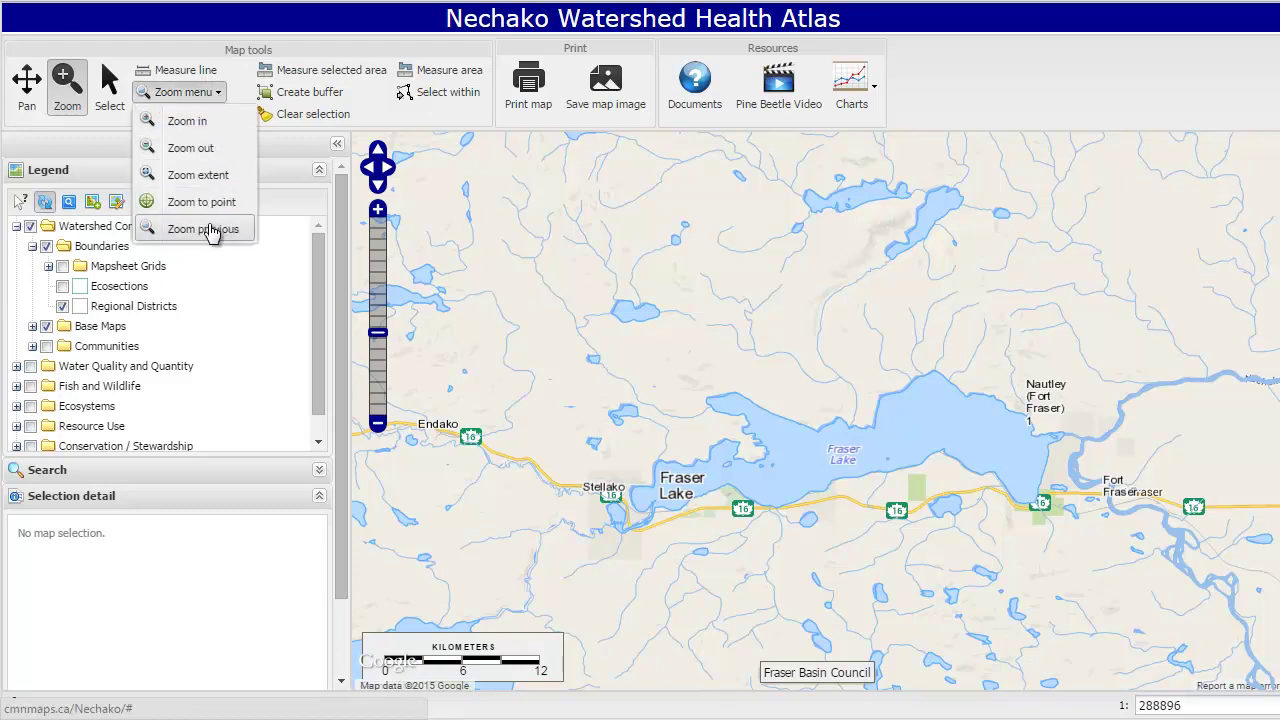
{"action": "left_click", "coordinate": [200, 178]}
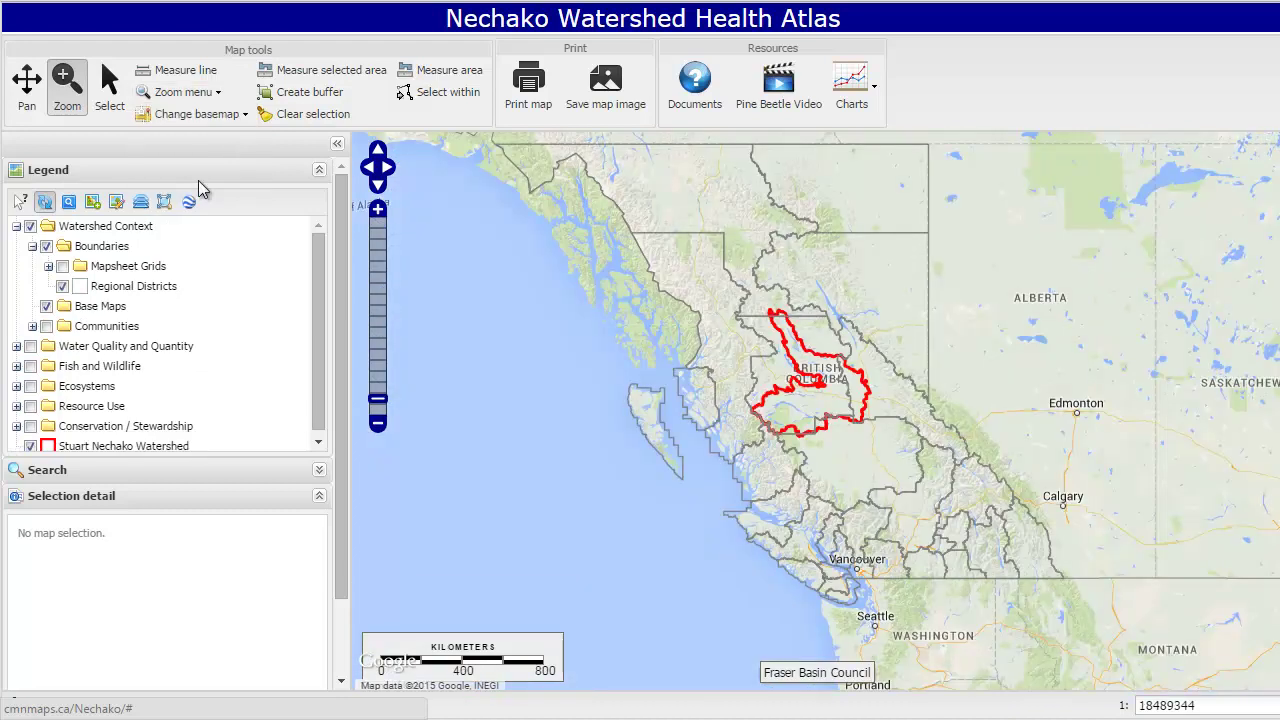
{"action": "left_click", "coordinate": [62, 288]}
{"action": "left_click", "coordinate": [32, 246]}
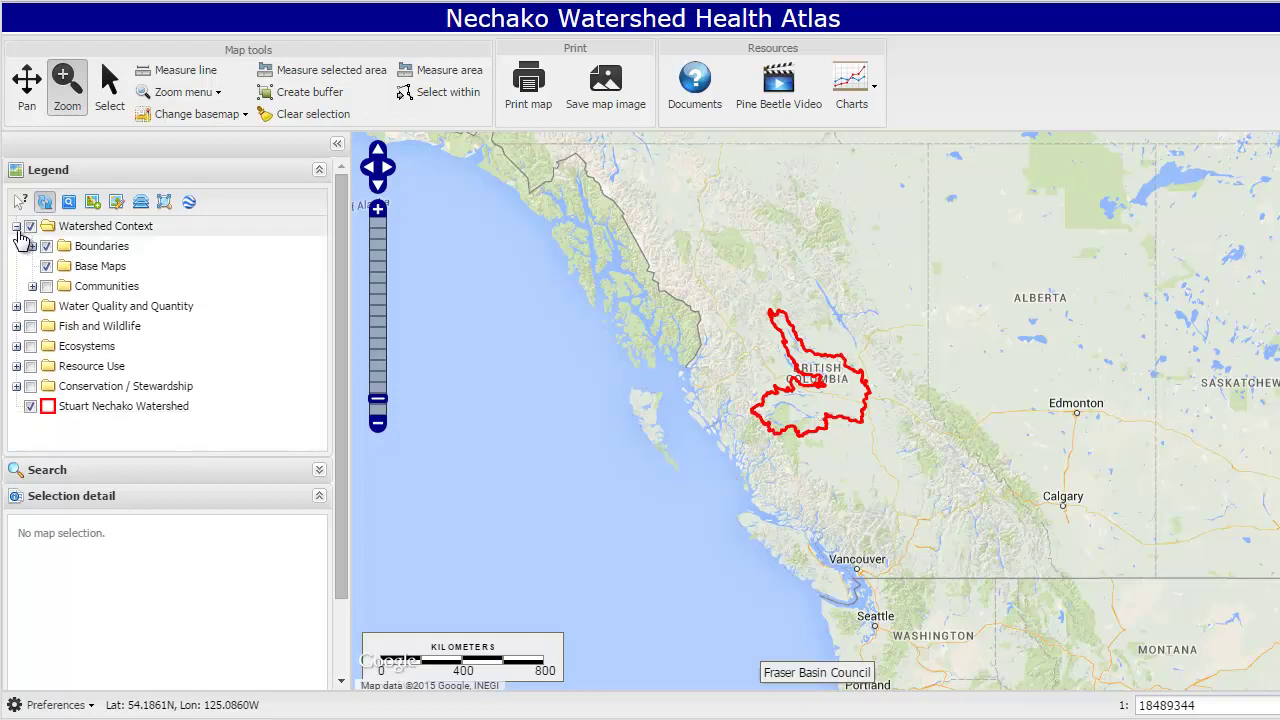
{"action": "left_click", "coordinate": [16, 227]}
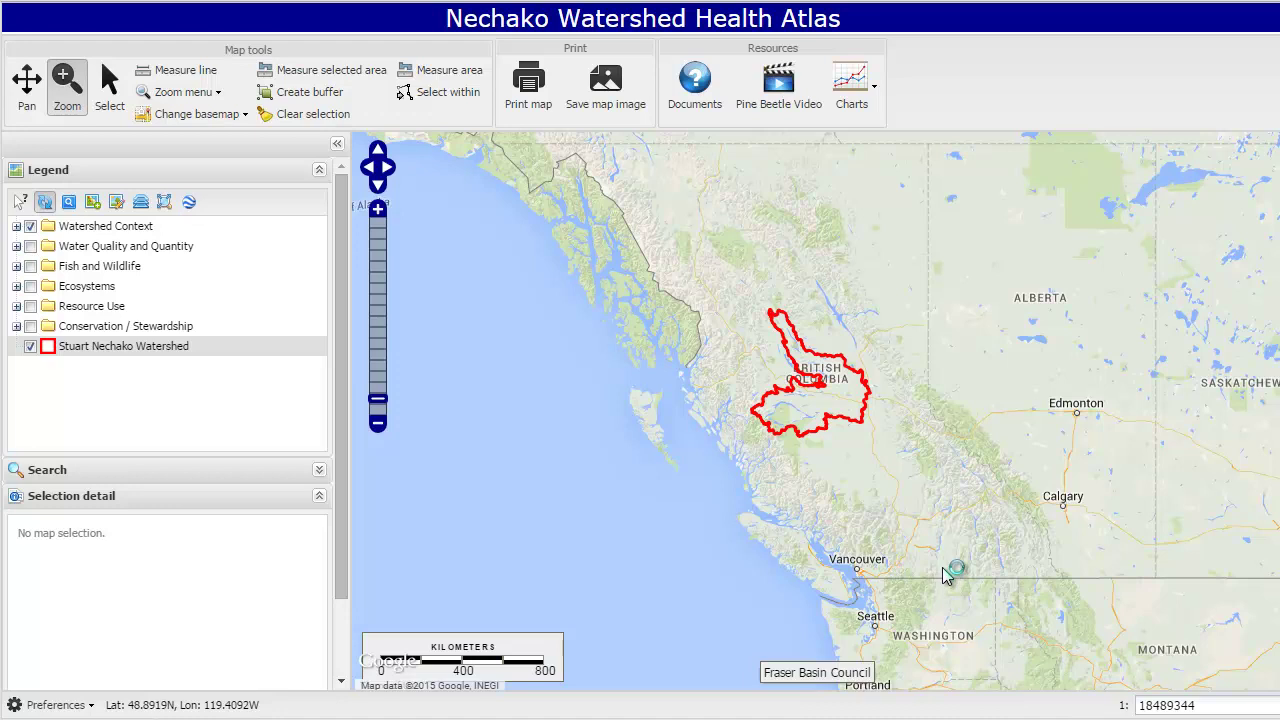
- Switch to Google Earth Pro to view the exported Stuart Nechako project boundary, and return to the atlas
{"action": "key", "text": "alt+Tab"}
{"action": "key", "text": "alt+Tab"}
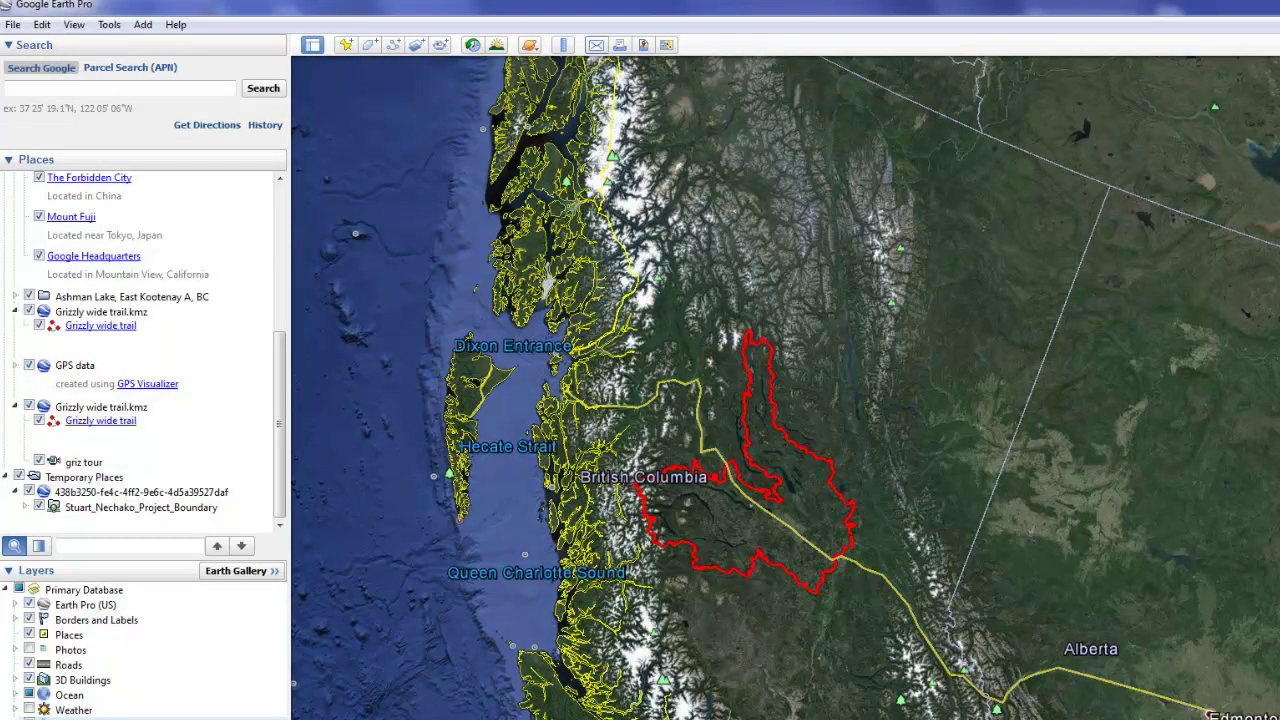
{"action": "key", "text": "alt+Tab"}
{"action": "key", "text": "alt+Tab"}
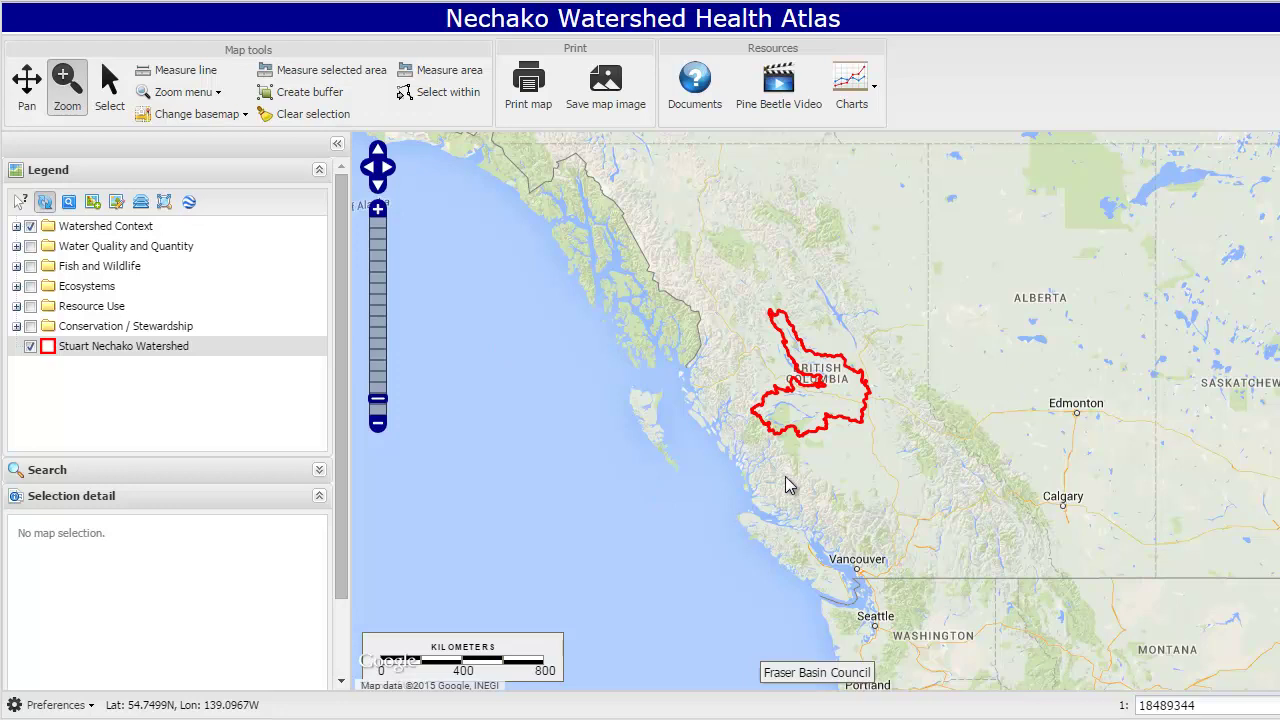
- Change the basemap to Google Maps - Satellite and zoom the map to the Stuart Nechako Watershed layer
{"action": "left_click", "coordinate": [244, 117]}
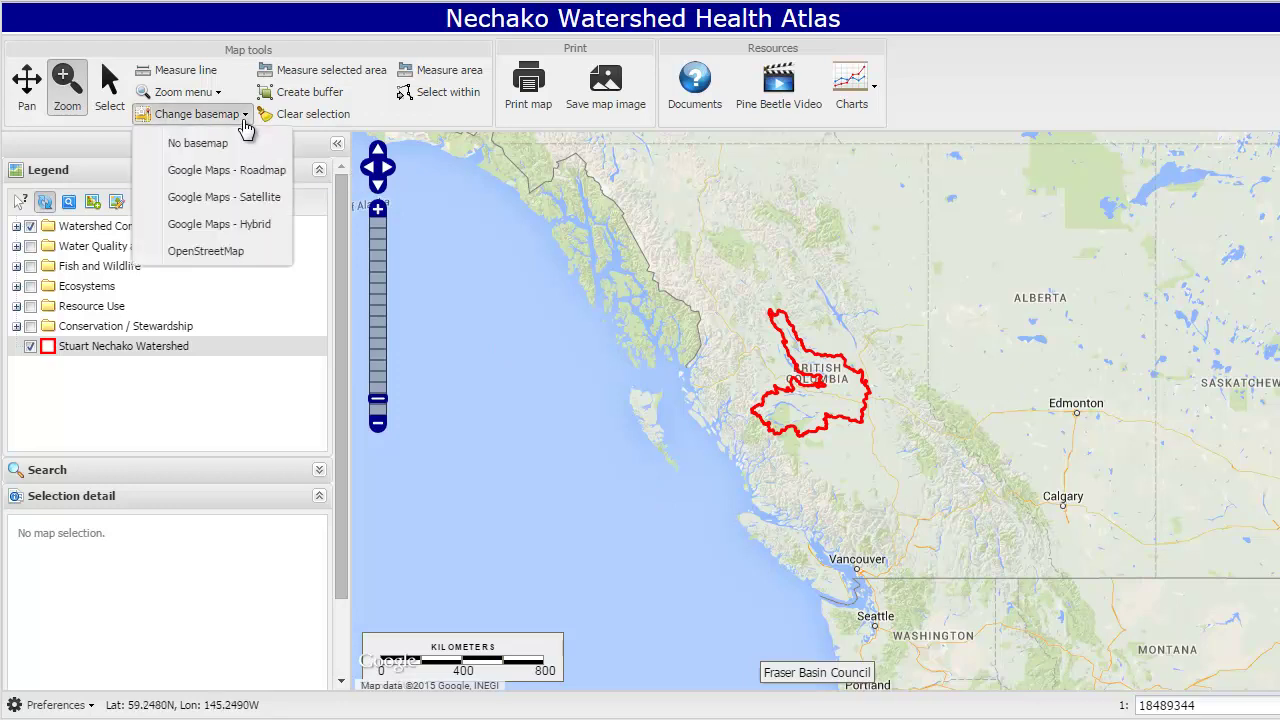
{"action": "left_click", "coordinate": [229, 204]}
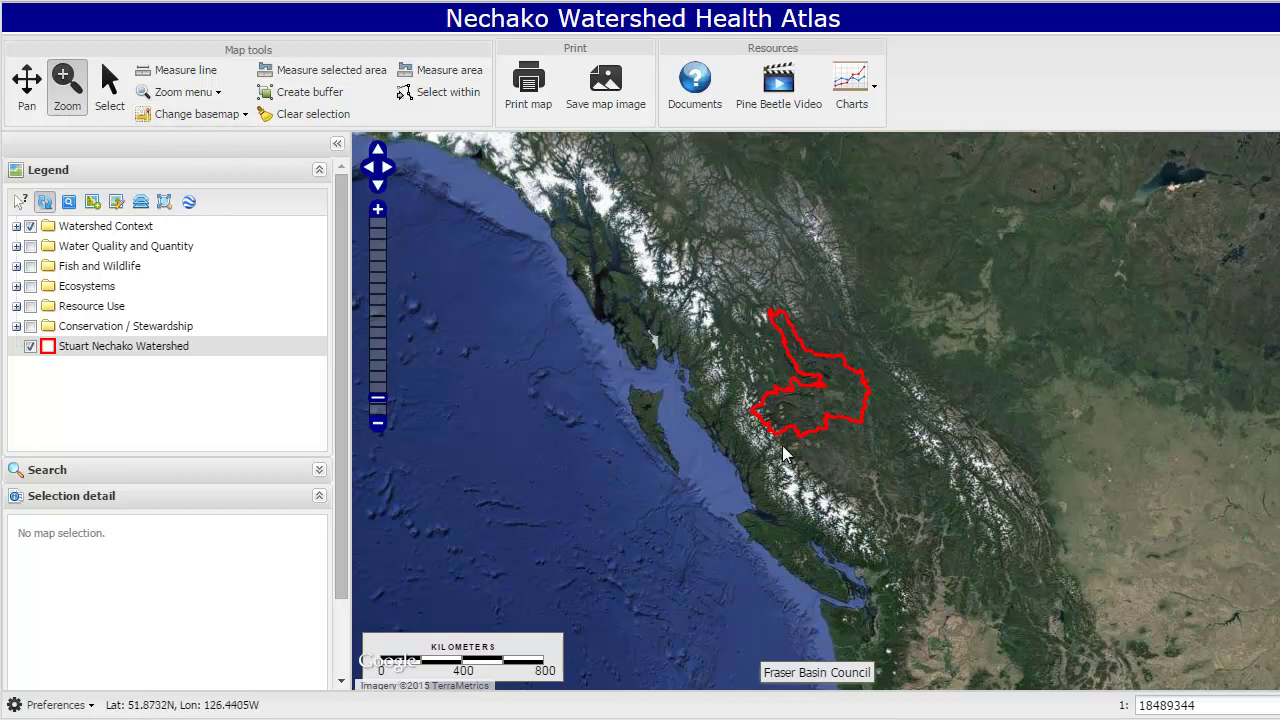
{"action": "left_click_drag", "start_coordinate": [729, 372], "coordinate": [793, 441]}
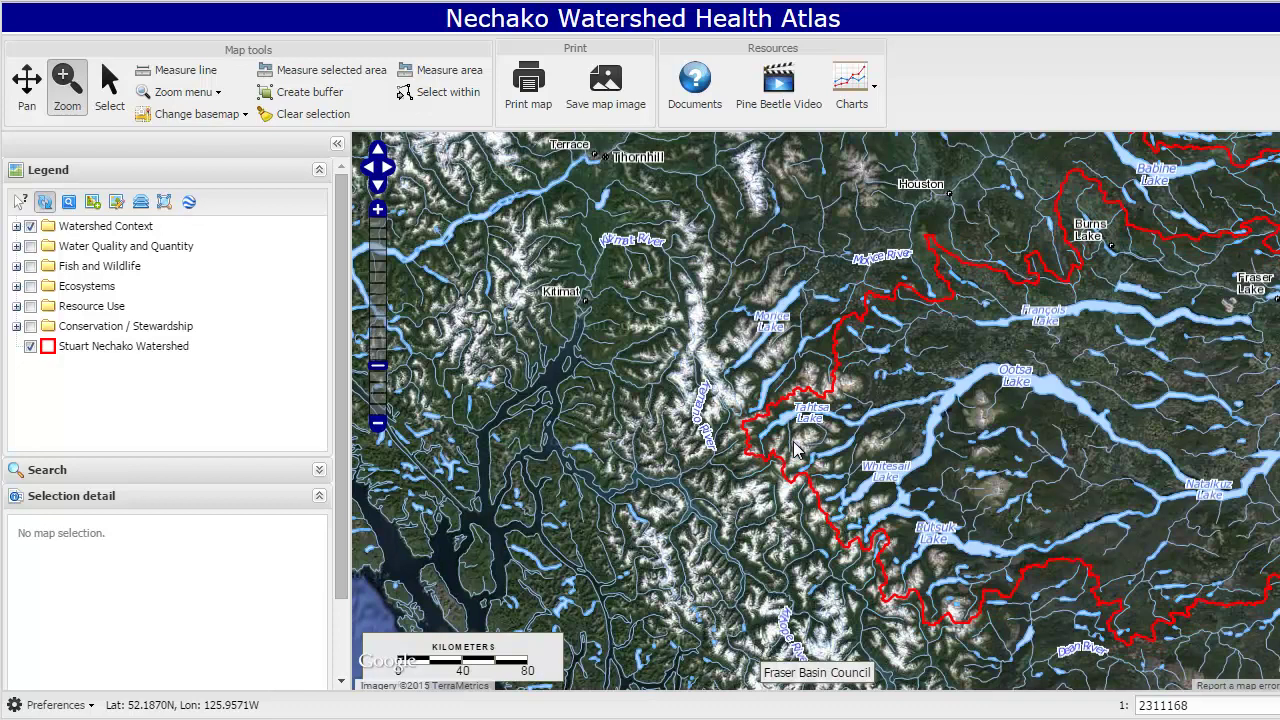
{"action": "left_click", "coordinate": [107, 350]}
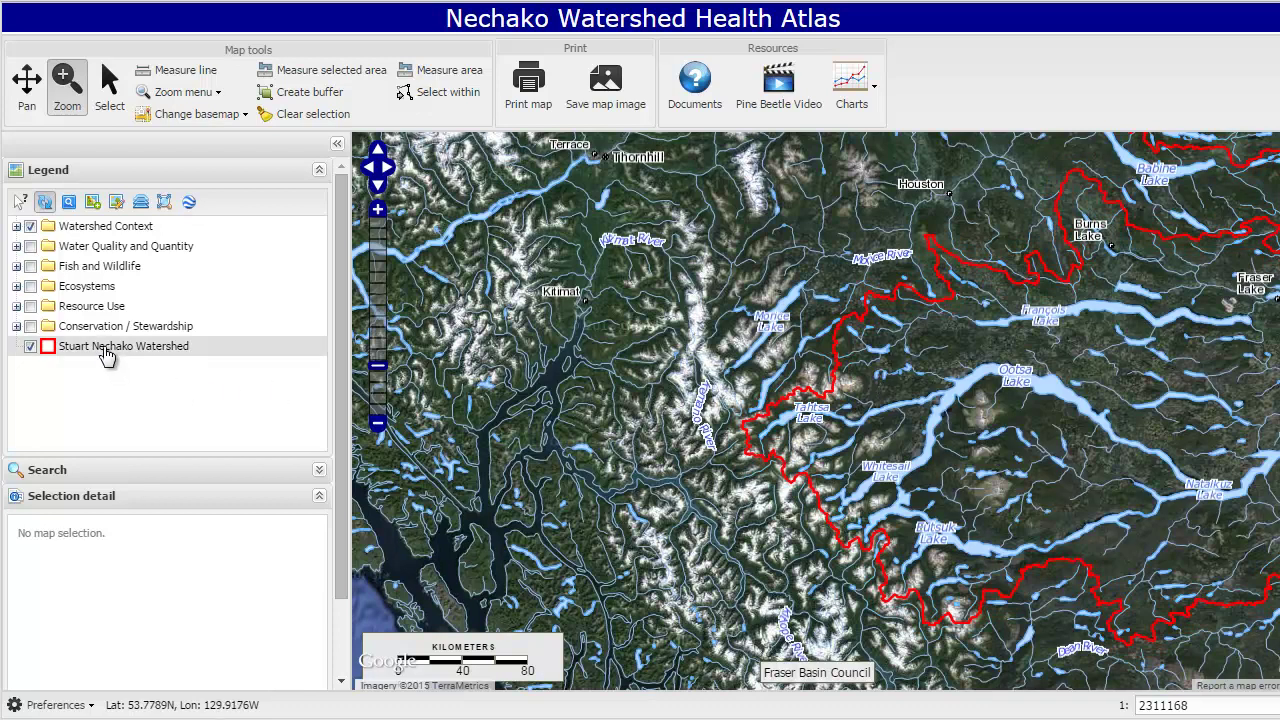
{"action": "left_click", "coordinate": [165, 207]}
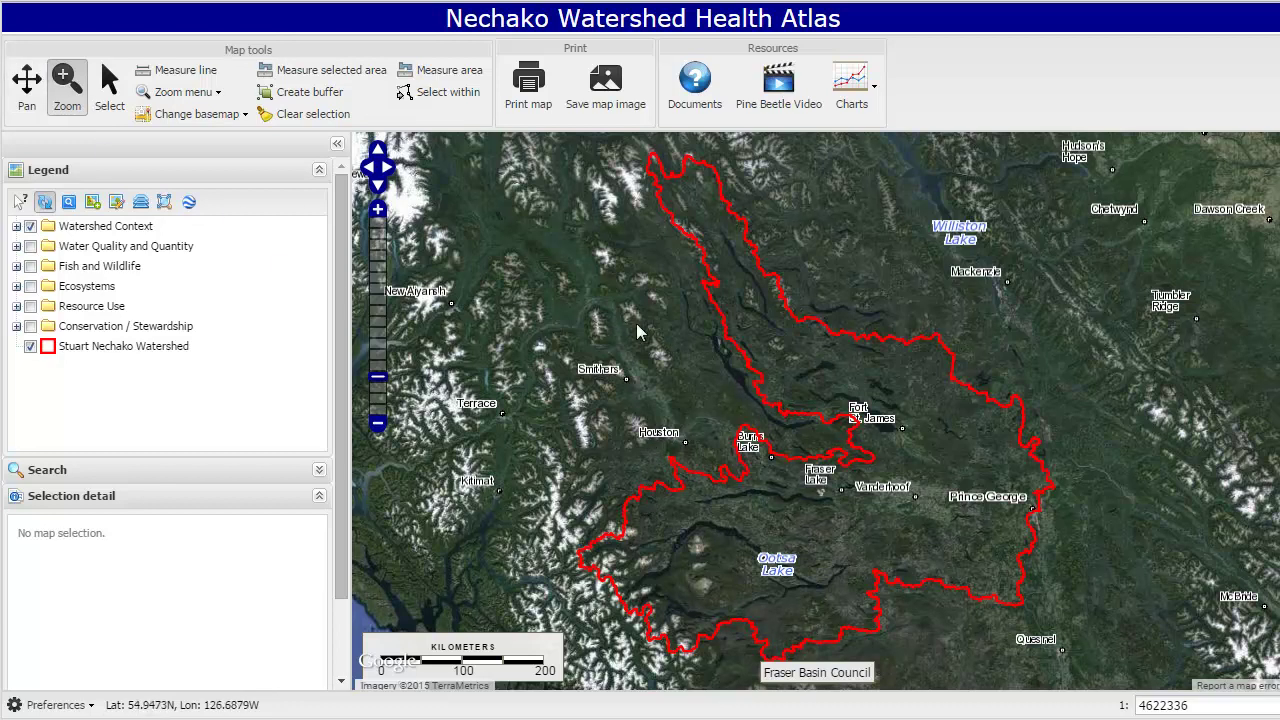
- Measure the line distance from the unlabelled lake between Decker Lake and Augier Lake to Augier Lake
{"action": "left_click_drag", "start_coordinate": [708, 393], "coordinate": [885, 502]}
{"action": "left_click_drag", "start_coordinate": [645, 313], "coordinate": [817, 448]}
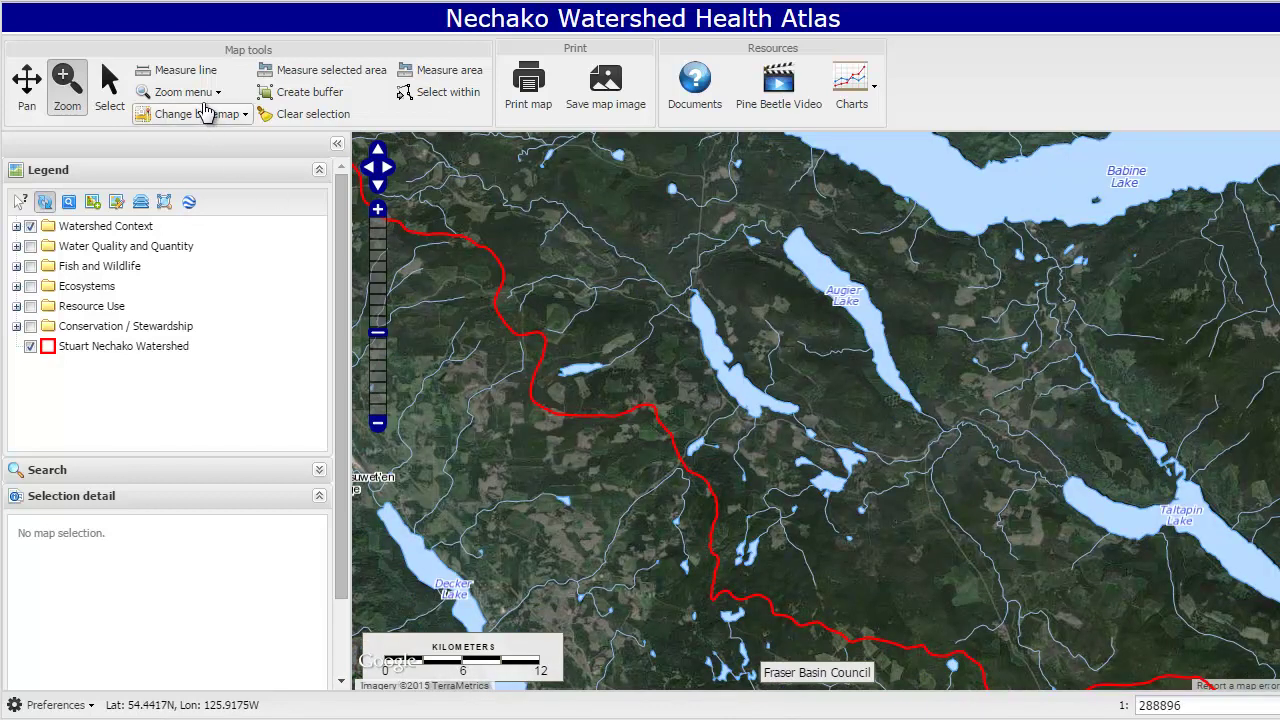
{"action": "left_click", "coordinate": [180, 70]}
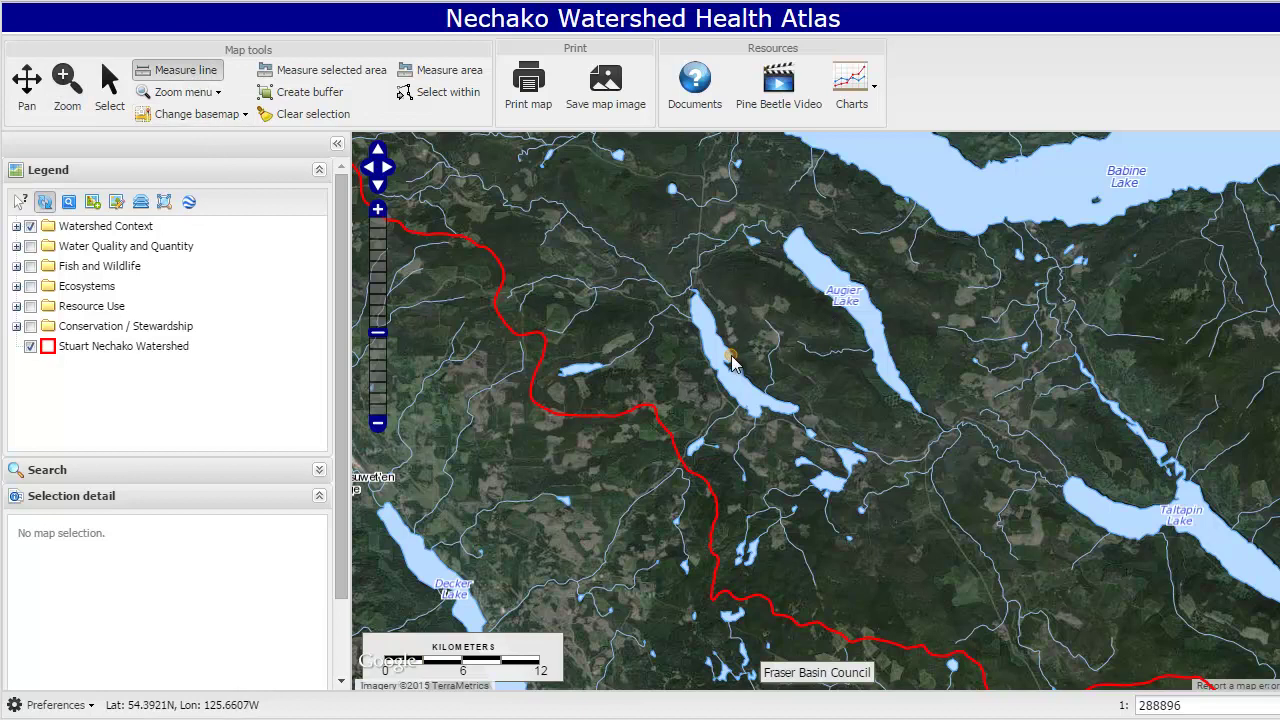
{"action": "left_click", "coordinate": [731, 357]}
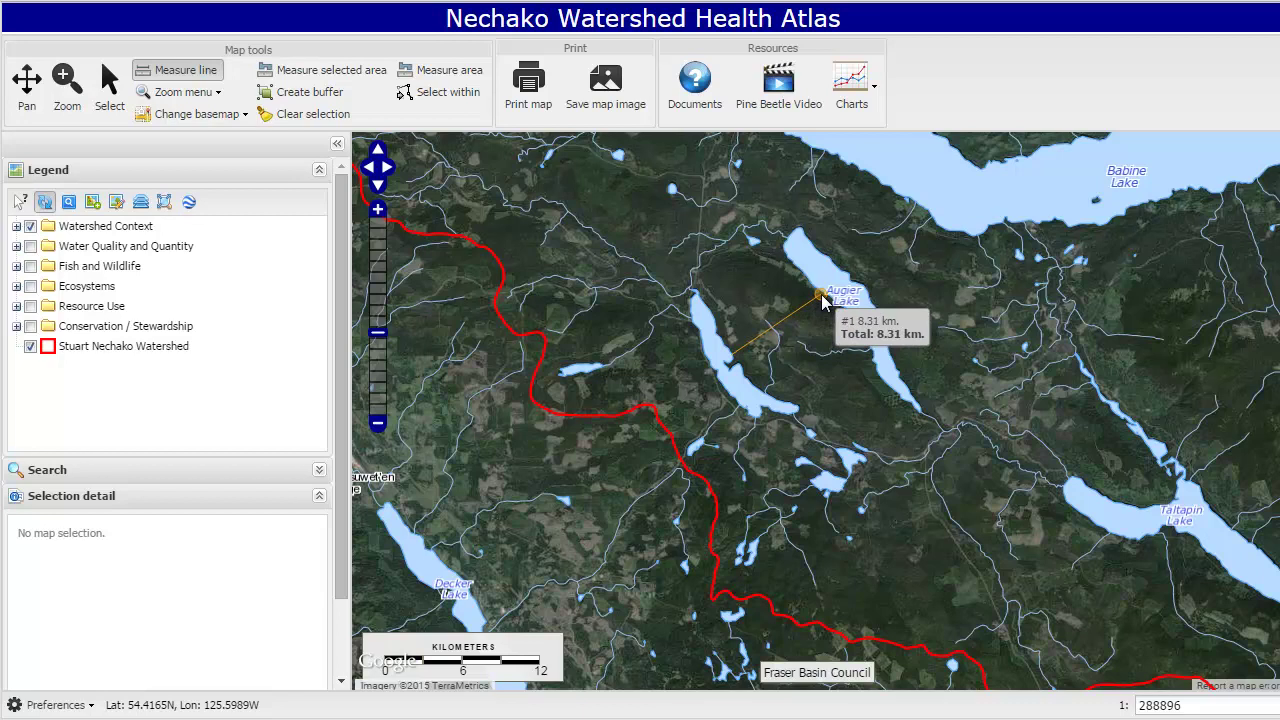
{"action": "left_click", "coordinate": [821, 298]}
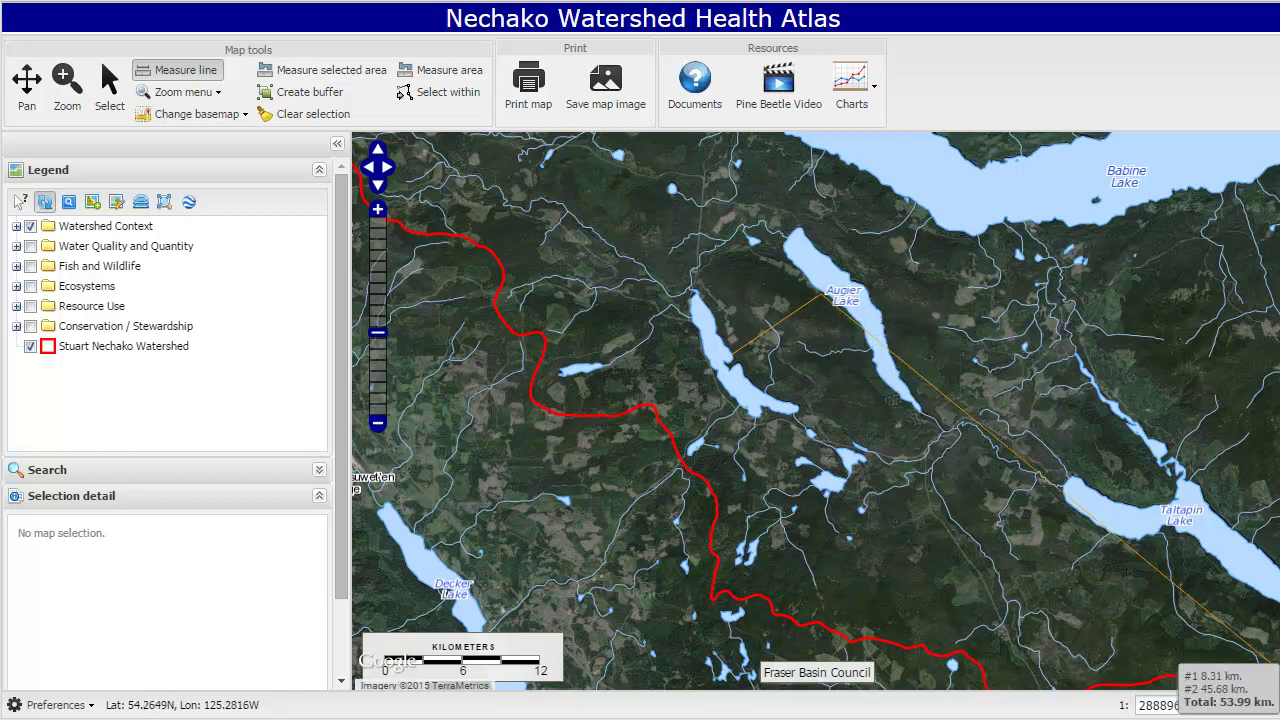
{"action": "key", "text": "Escape"}
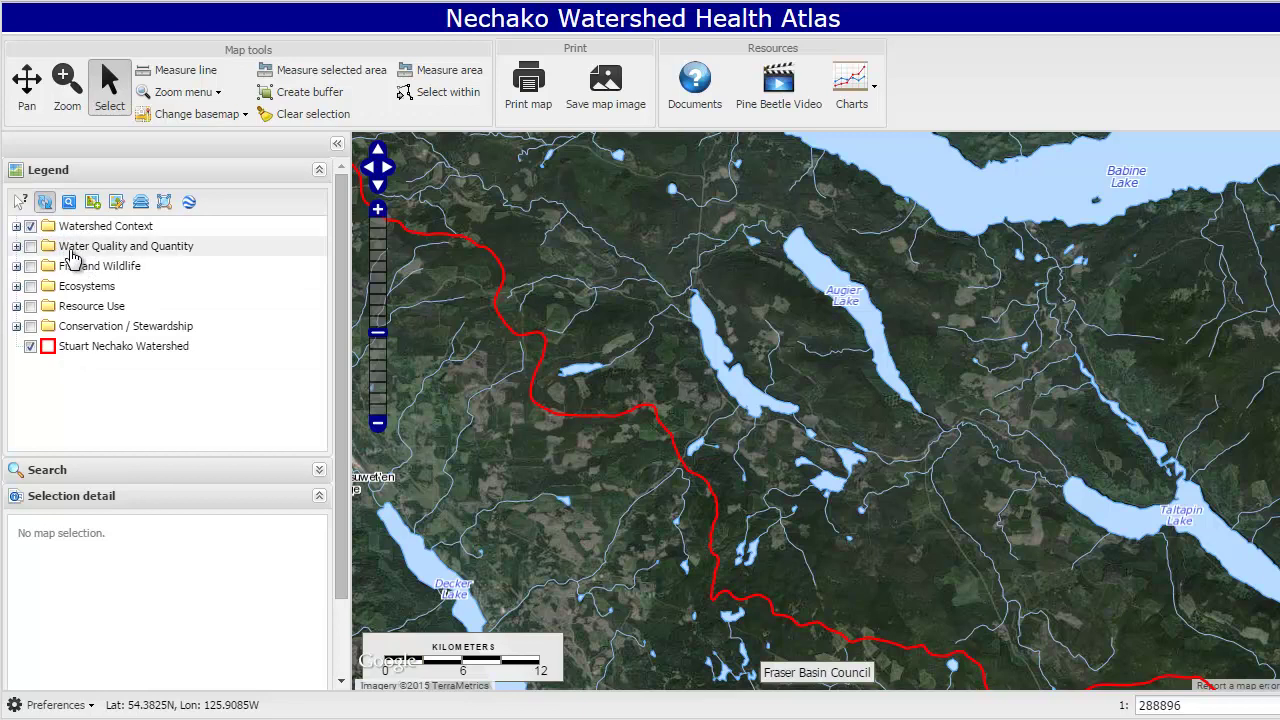
- Expand Watershed Context, Water Quality and Quantity, and Fish and Wildlife in the legend to examine their layers
{"action": "left_click", "coordinate": [16, 226]}
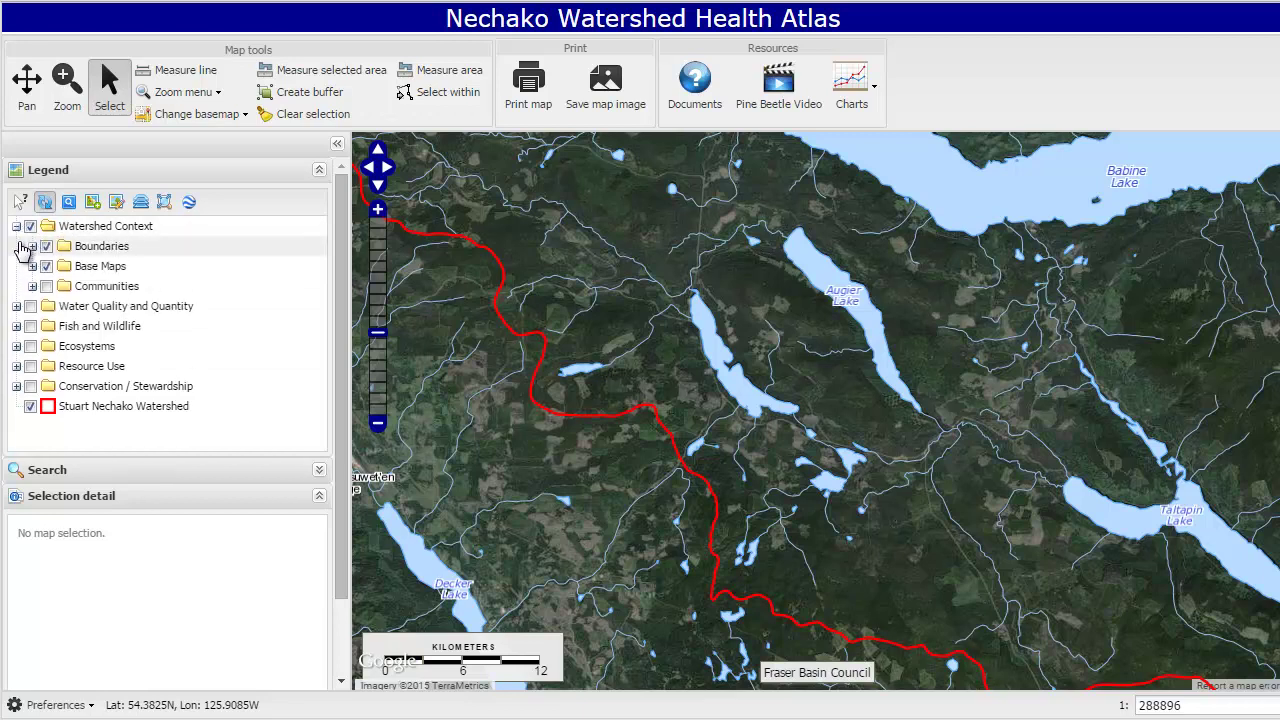
{"action": "left_click", "coordinate": [16, 306]}
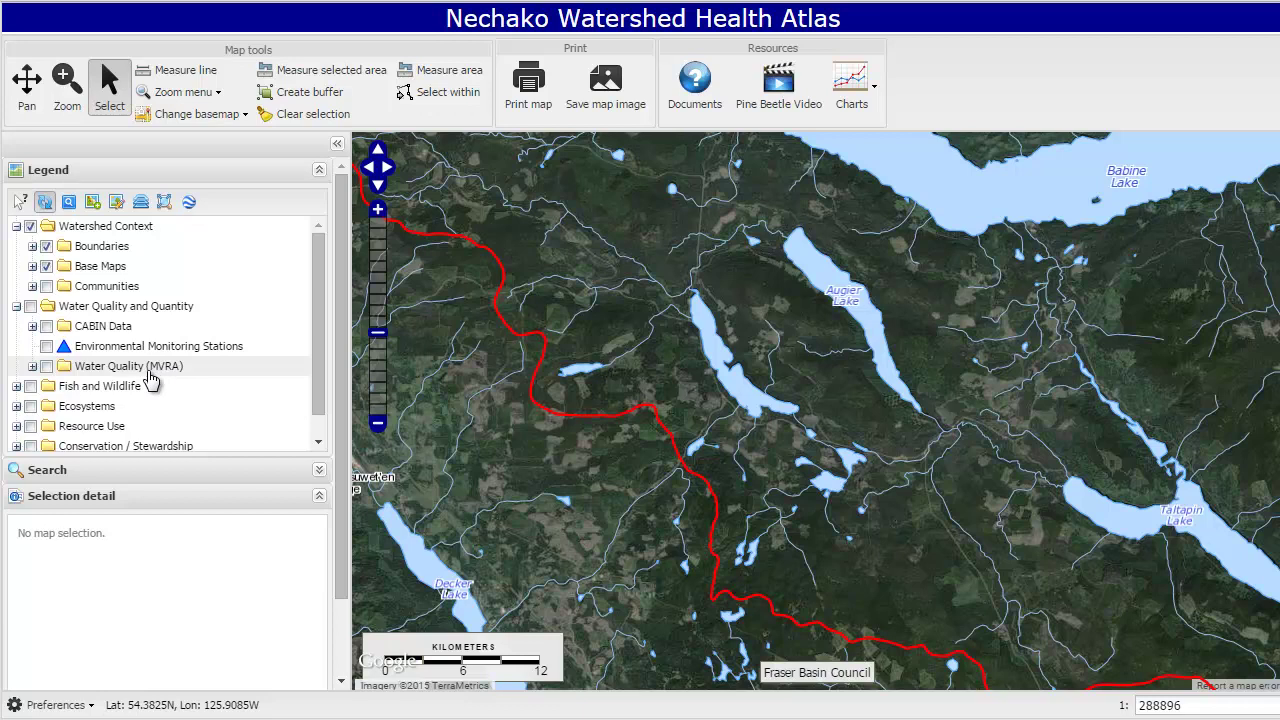
{"action": "left_click", "coordinate": [16, 388]}
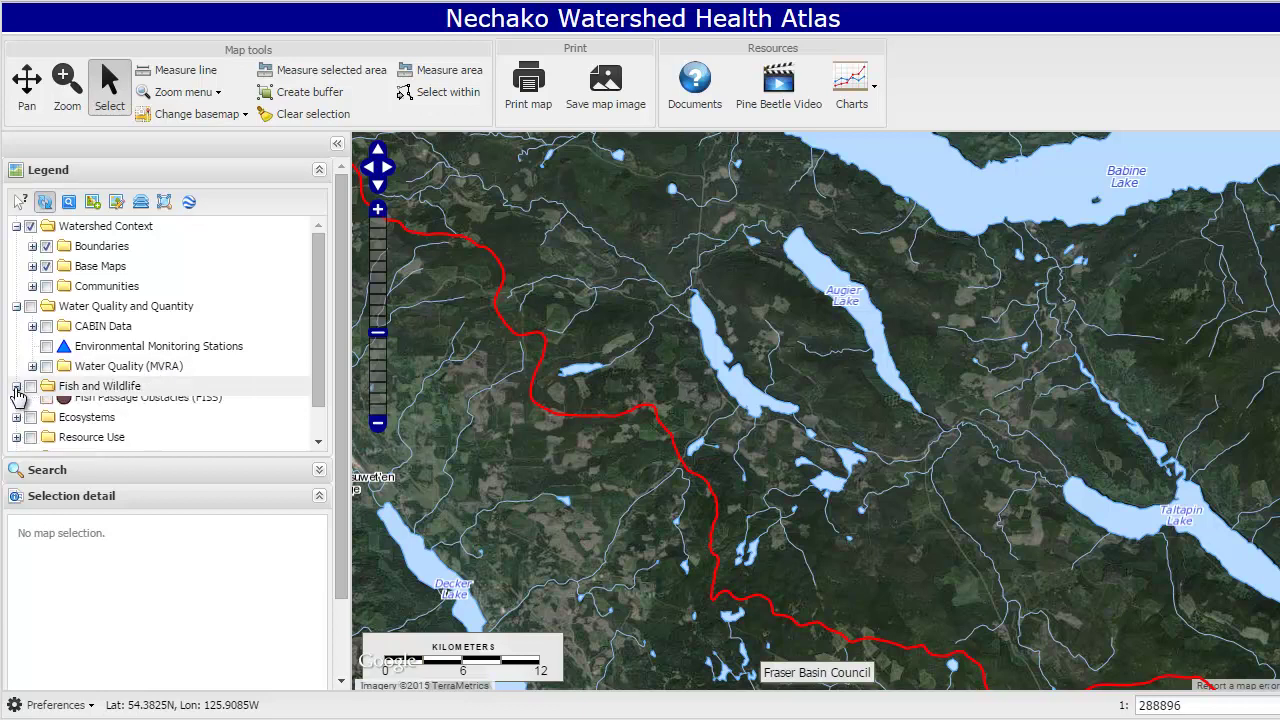
{"action": "left_click_drag", "start_coordinate": [321, 341], "coordinate": [320, 387]}
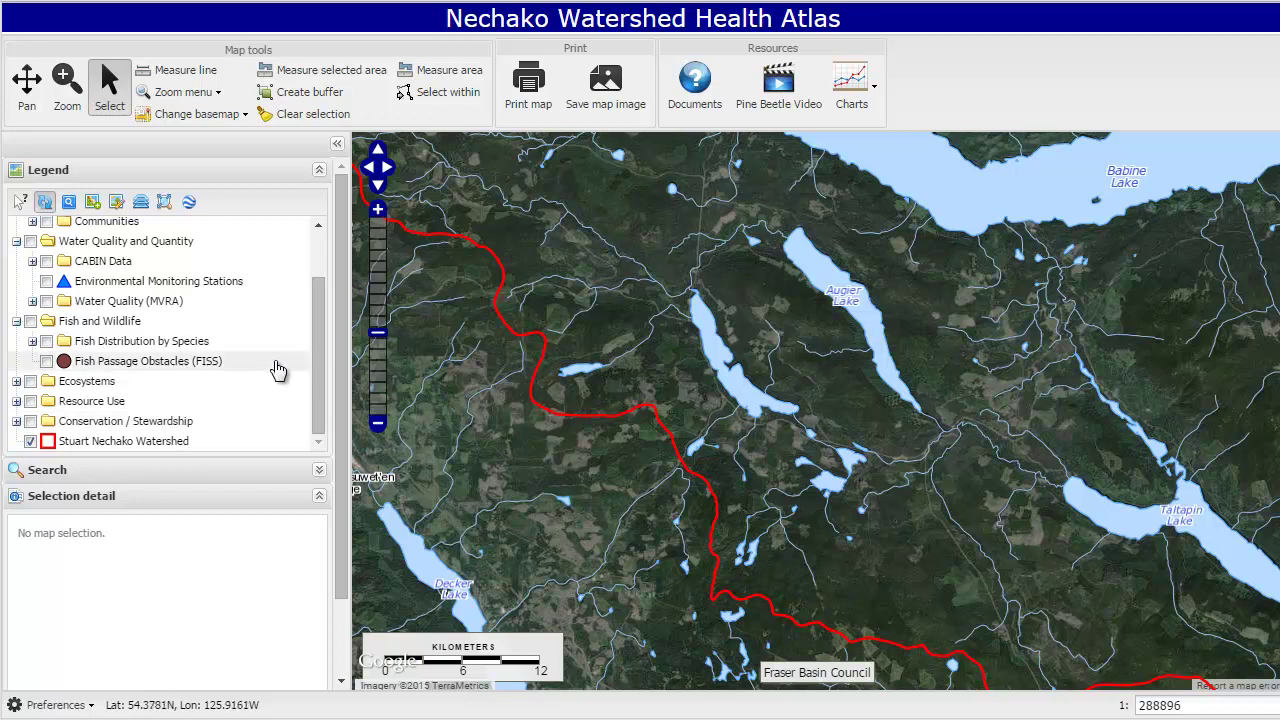
- Run a Riparian Function Search with the function set to Properly functioning and show the matching sites on the map
{"action": "left_click", "coordinate": [319, 471]}
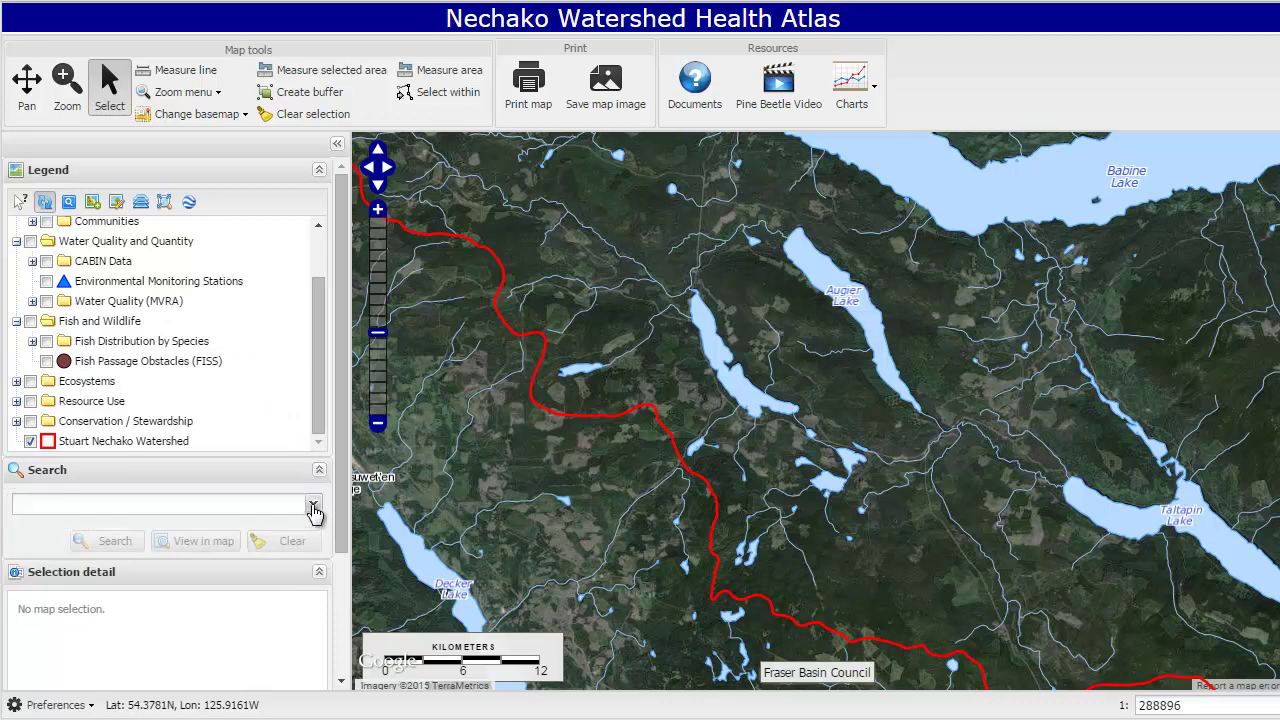
{"action": "left_click", "coordinate": [313, 505]}
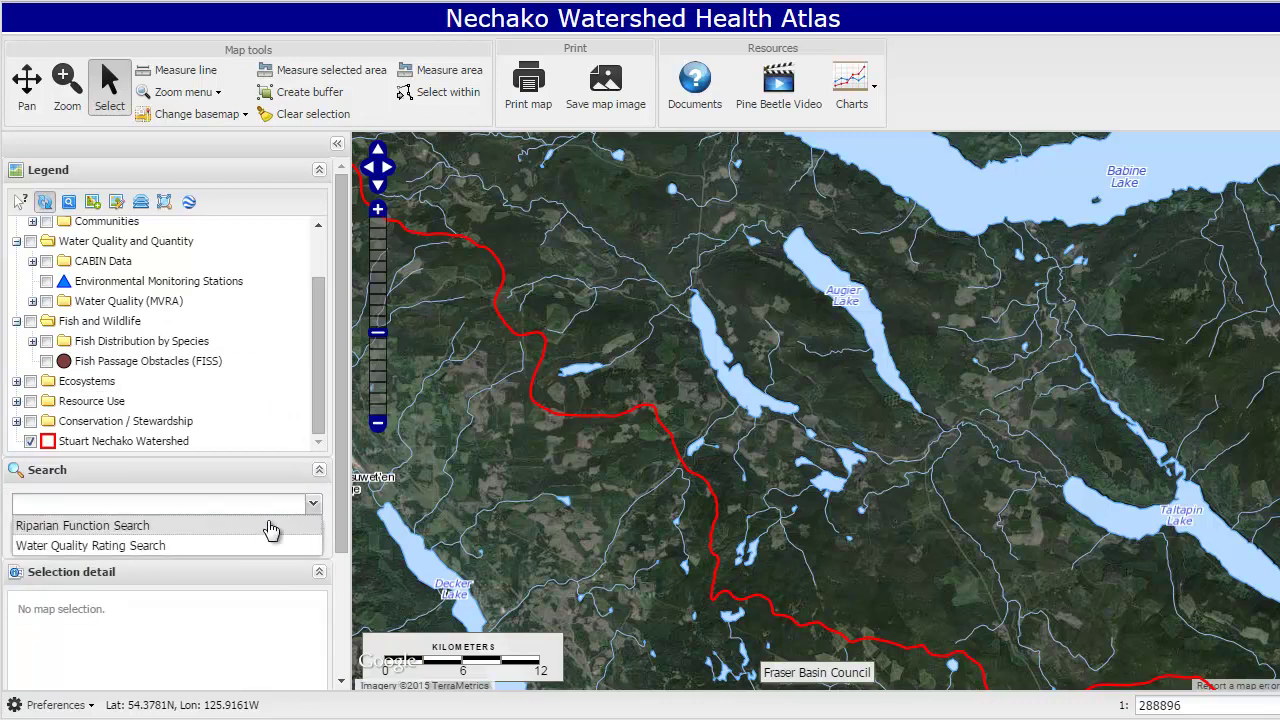
{"action": "left_click", "coordinate": [152, 528]}
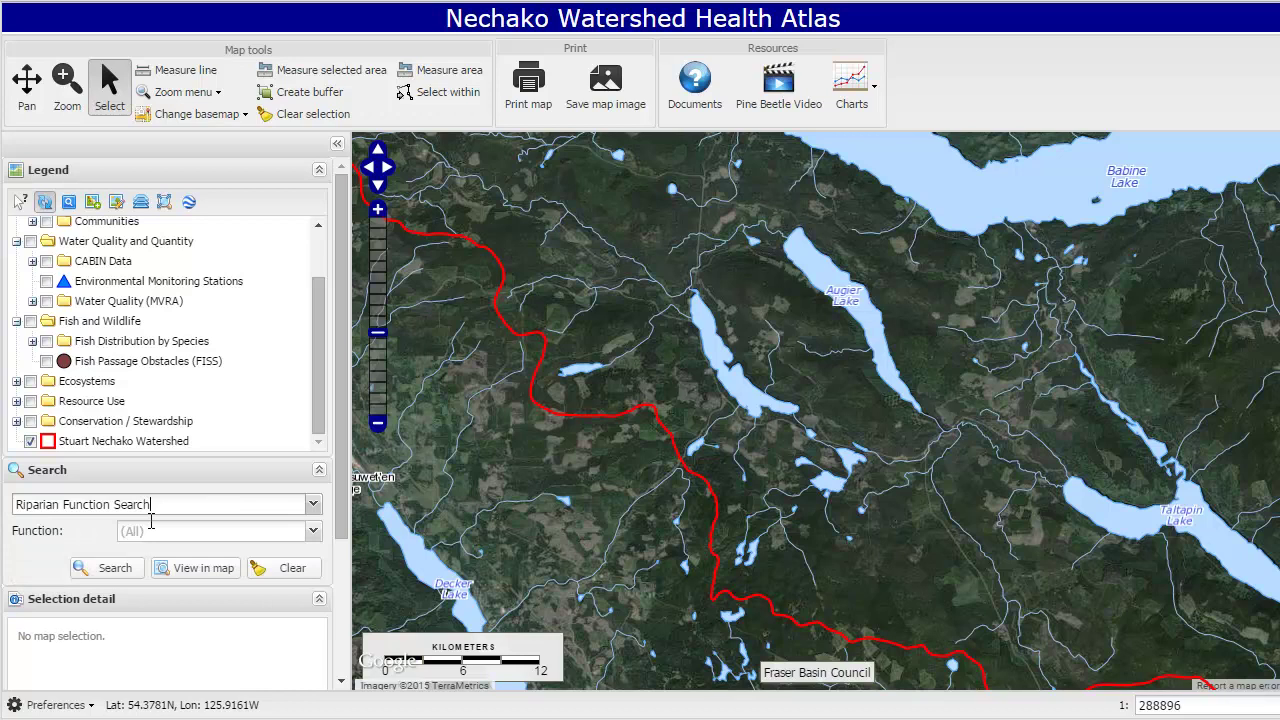
{"action": "left_click", "coordinate": [315, 535]}
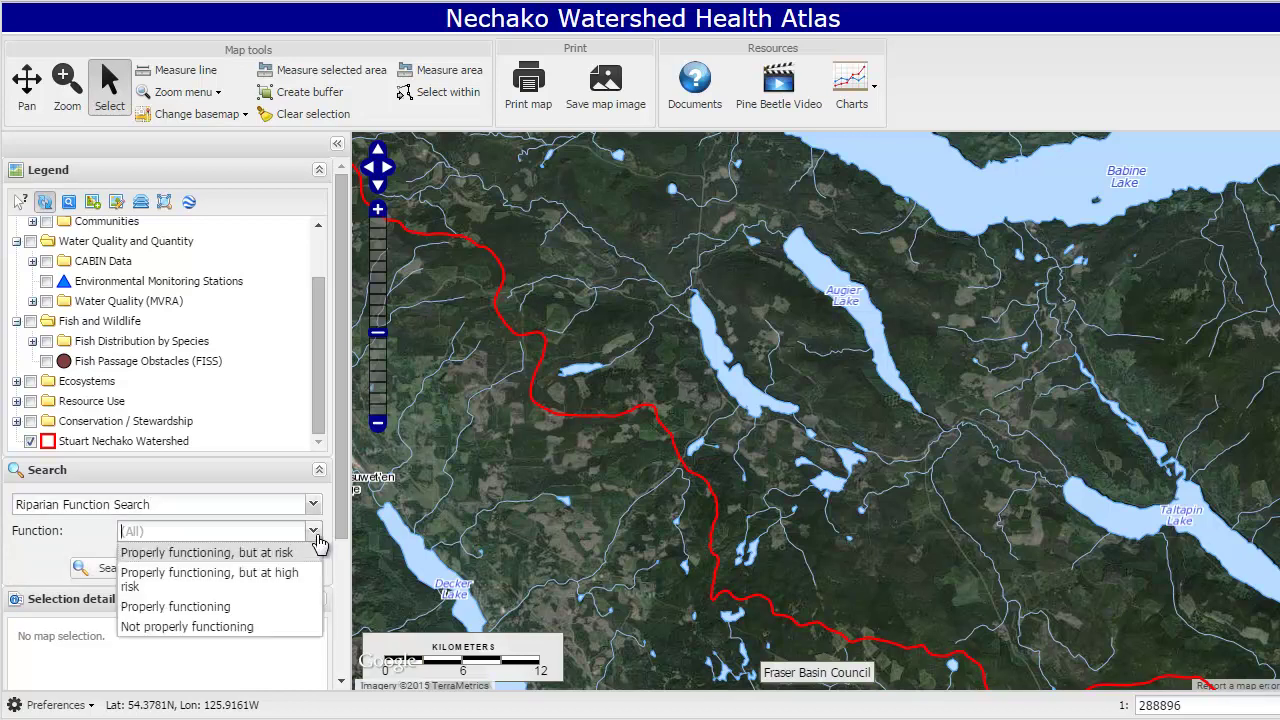
{"action": "left_click", "coordinate": [240, 607]}
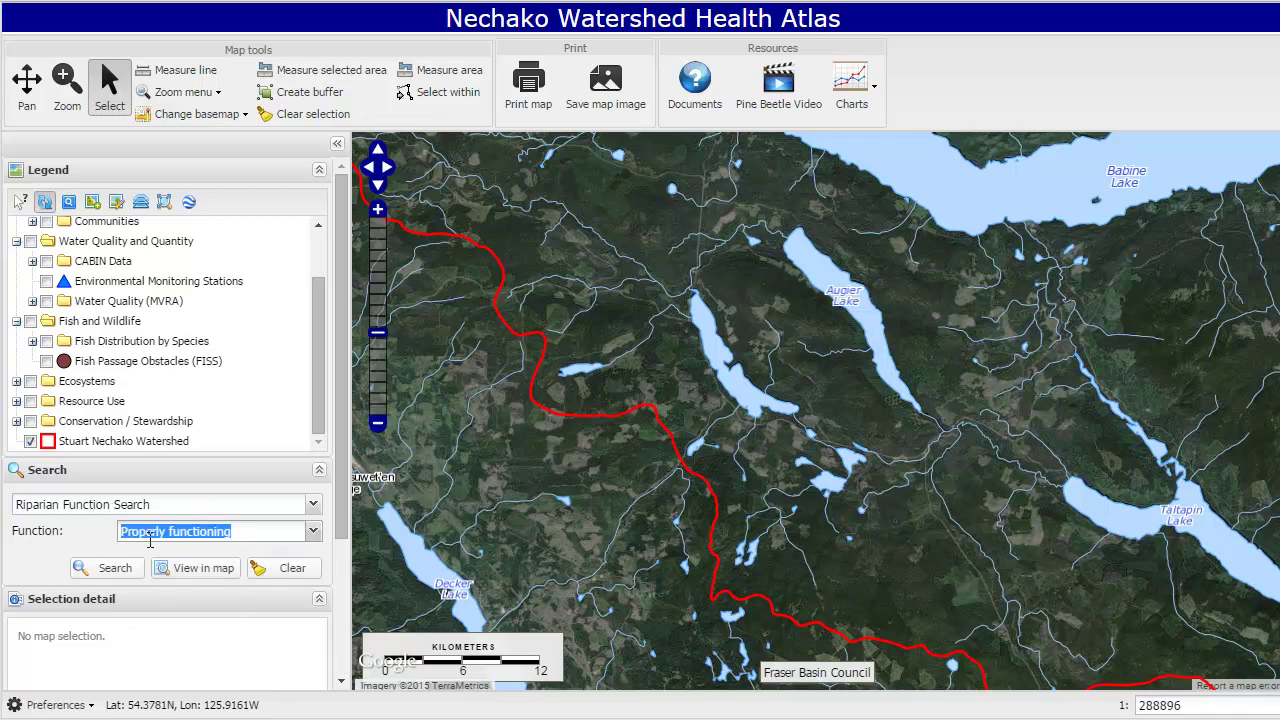
{"action": "left_click", "coordinate": [197, 572]}
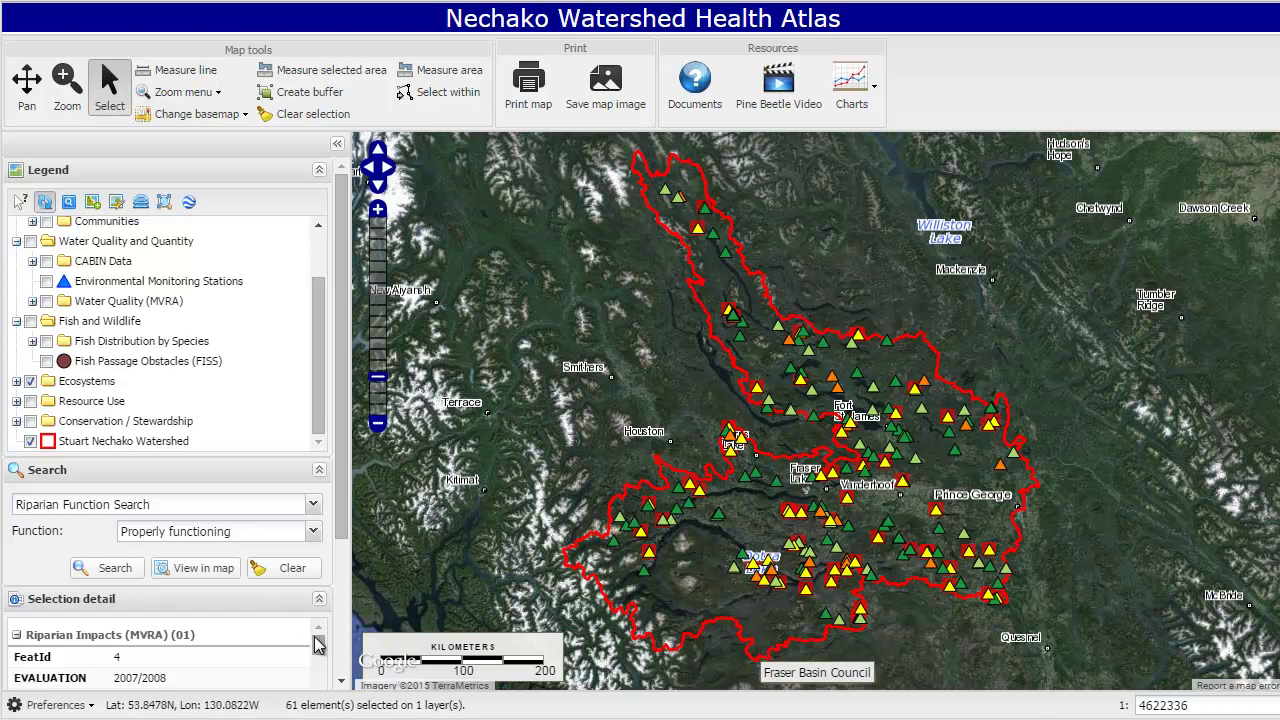
- Read through the attributes of the selected Riparian Impacts (MVRA) site in the selection details
{"action": "scroll", "coordinate": [320, 650], "scroll_direction": "down", "scroll_amount": 1}
{"action": "left_click_drag", "start_coordinate": [322, 650], "coordinate": [318, 660]}
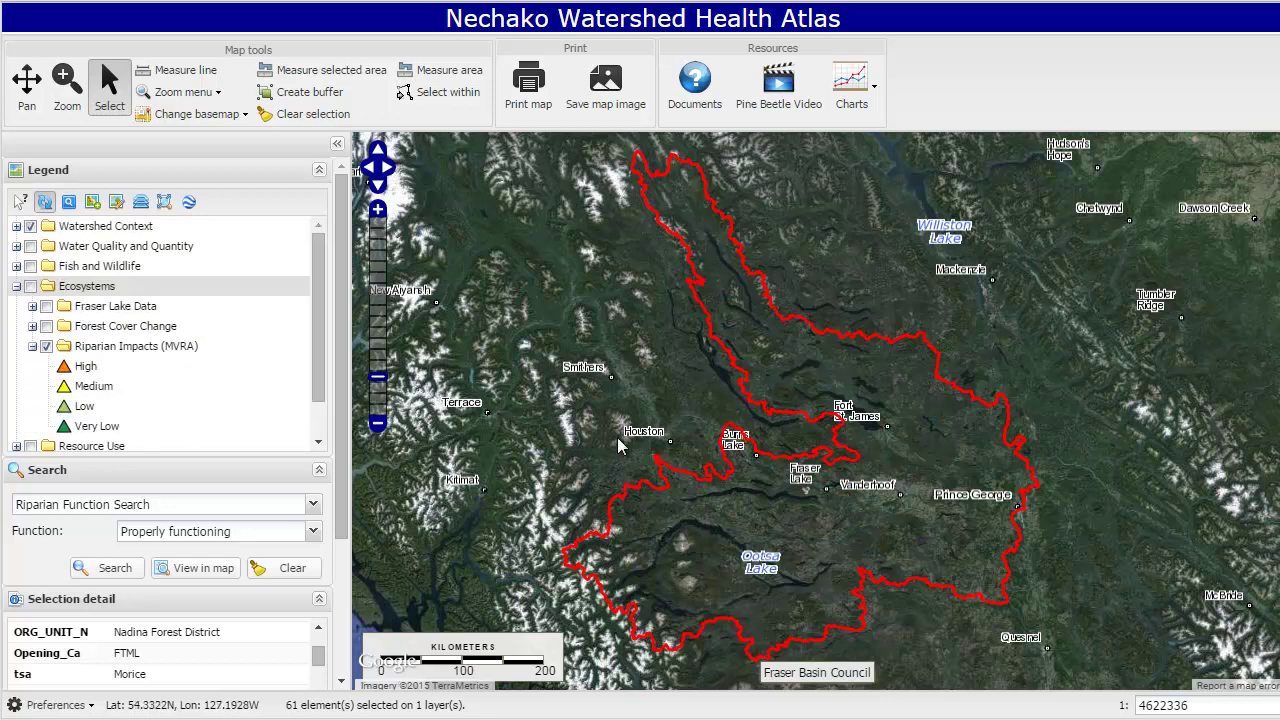
- Turn on the Ecosystems group and its Forest Cover Change folder, and display the Cumulative Loss 2000-2013 layer
{"action": "left_click", "coordinate": [30, 287]}
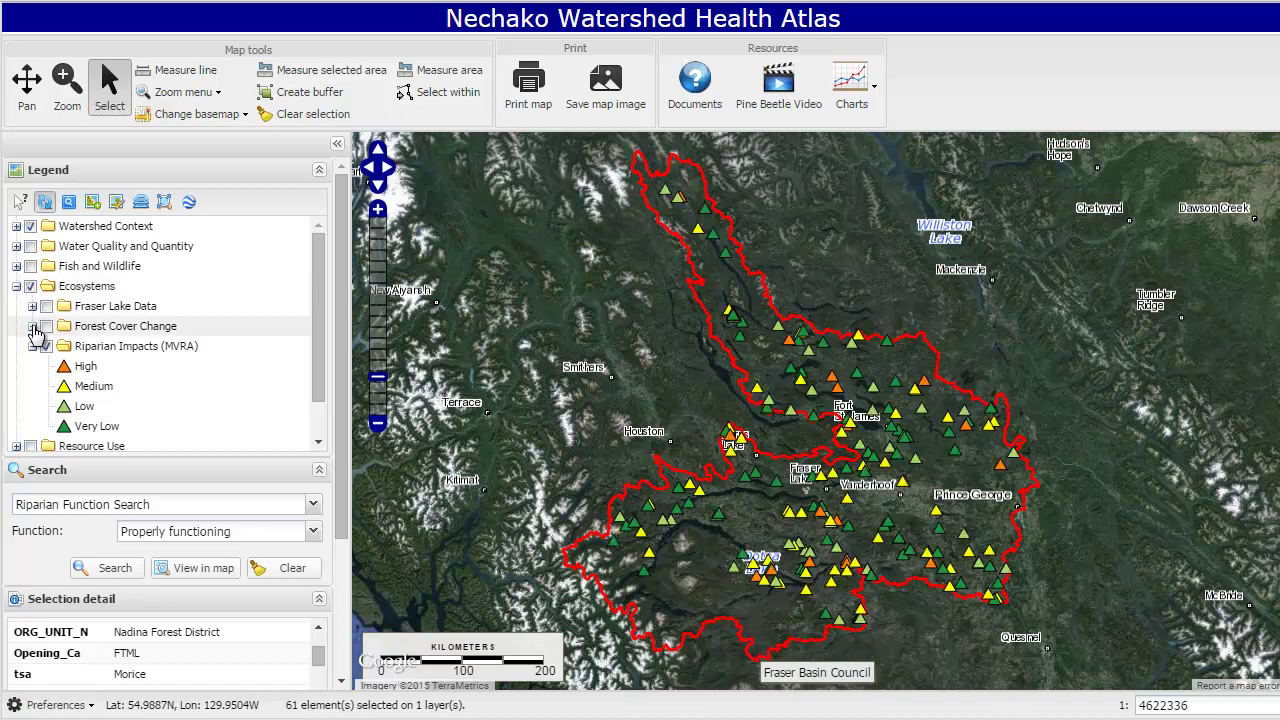
{"action": "left_click", "coordinate": [32, 326]}
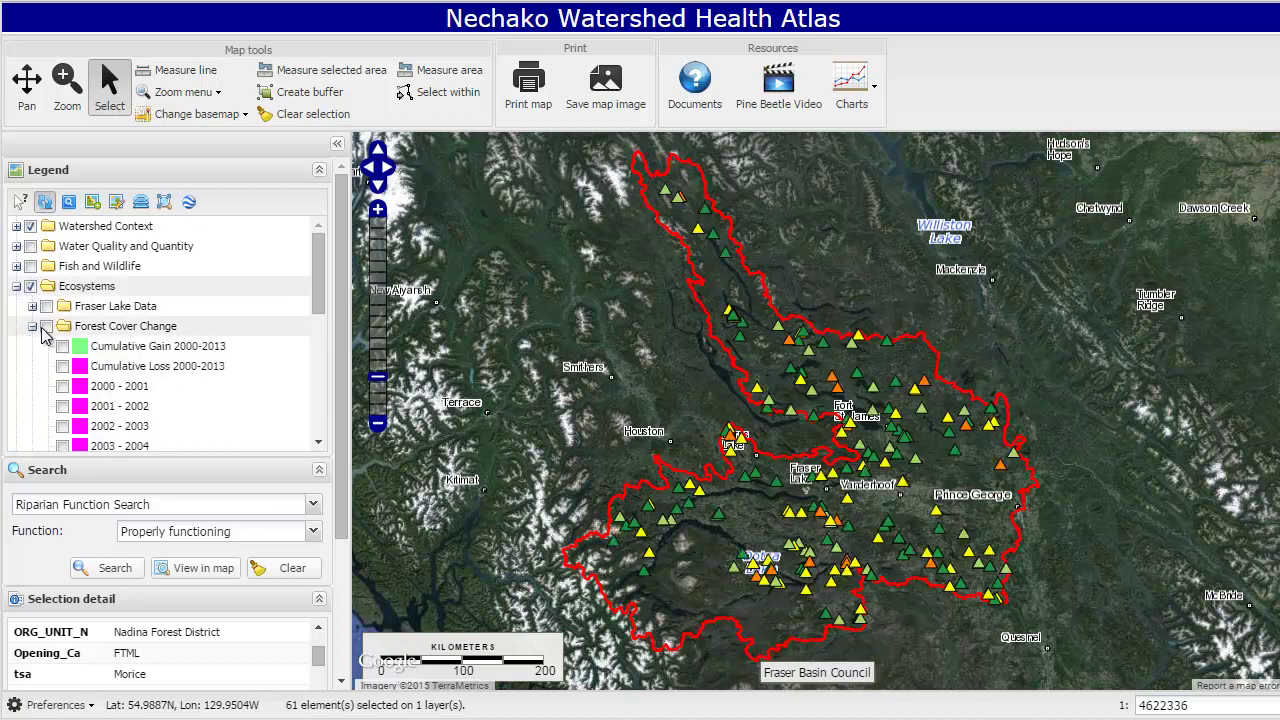
{"action": "left_click", "coordinate": [46, 327]}
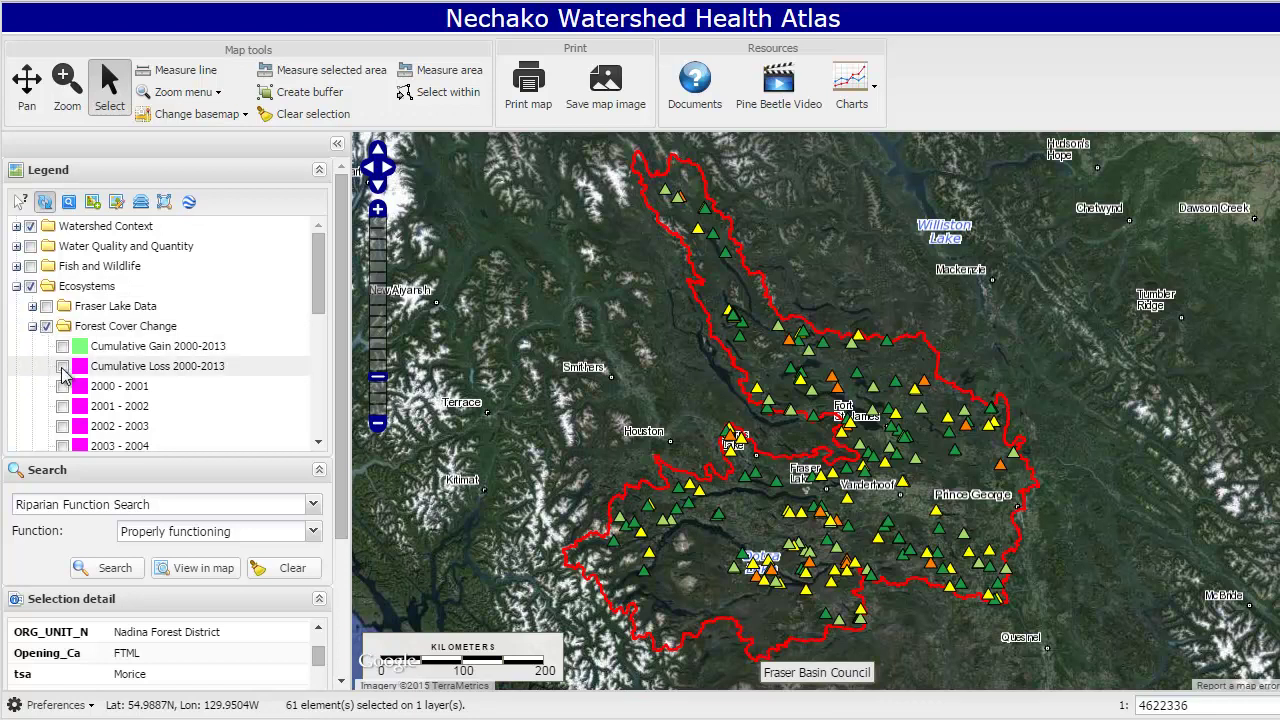
{"action": "left_click", "coordinate": [64, 367]}
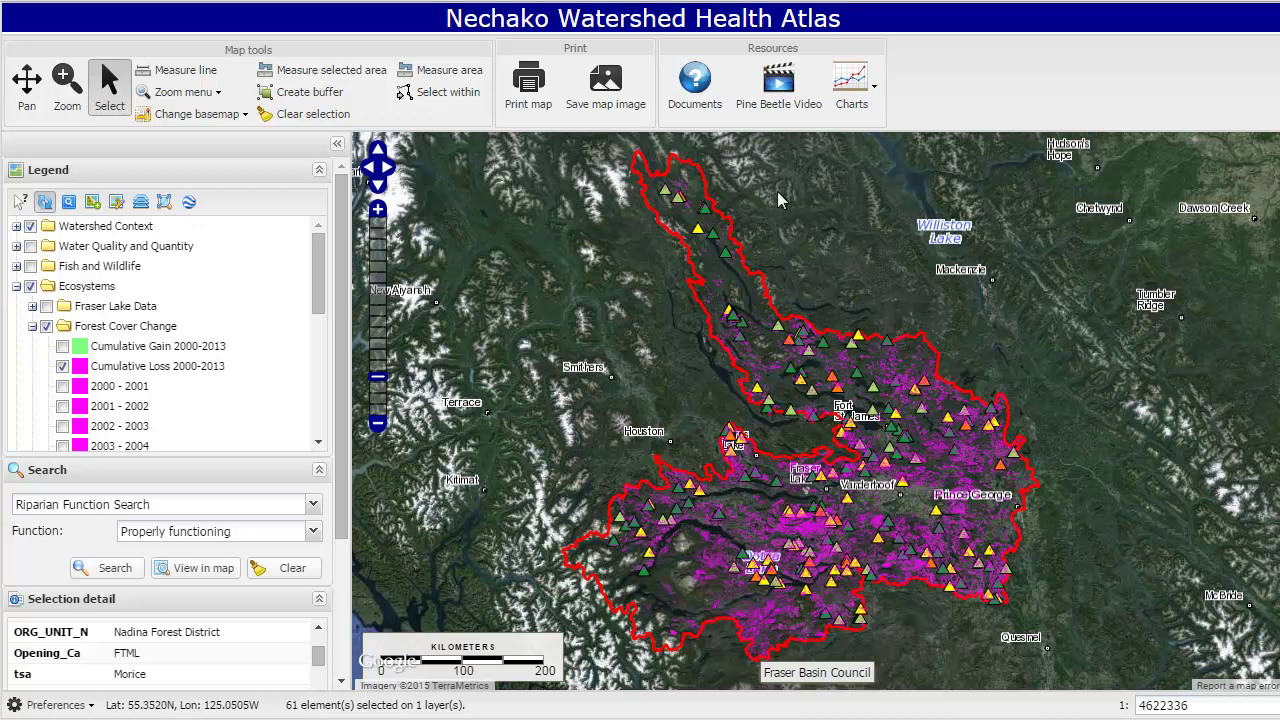
- Open the Pine Beetle Video to view it, and close its window
{"action": "left_click", "coordinate": [778, 88]}
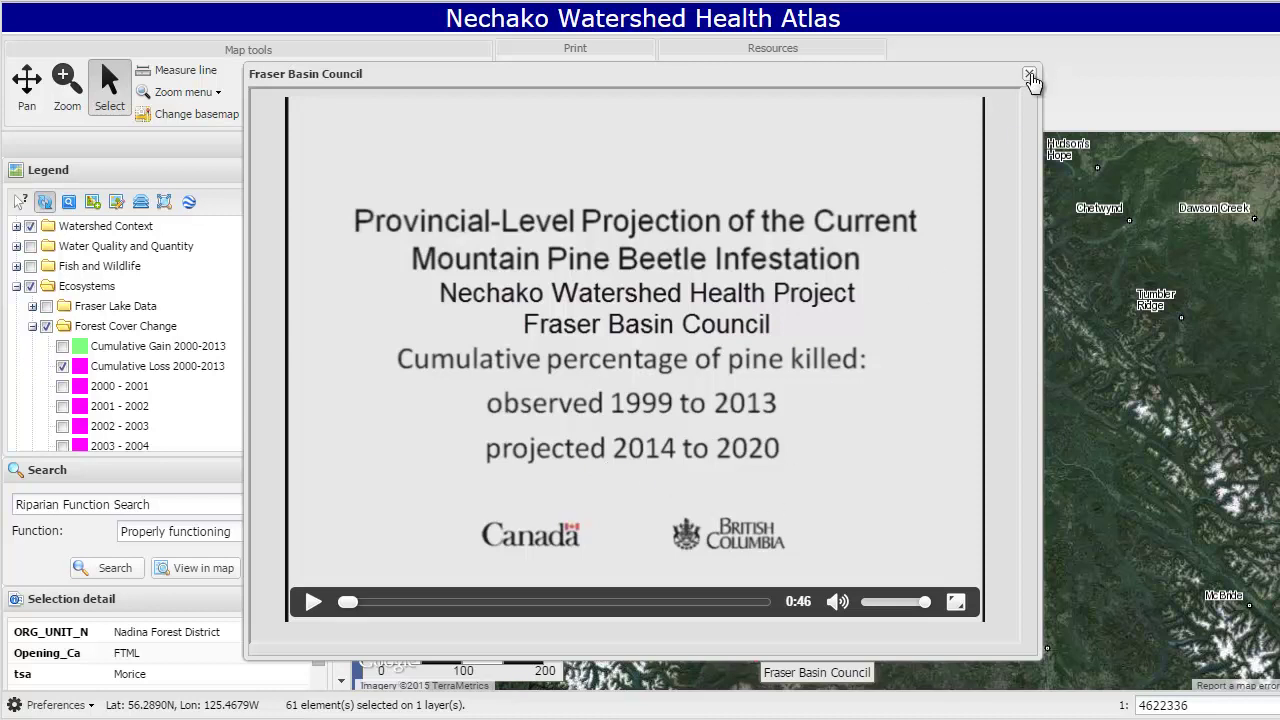
{"action": "left_click", "coordinate": [1029, 75]}
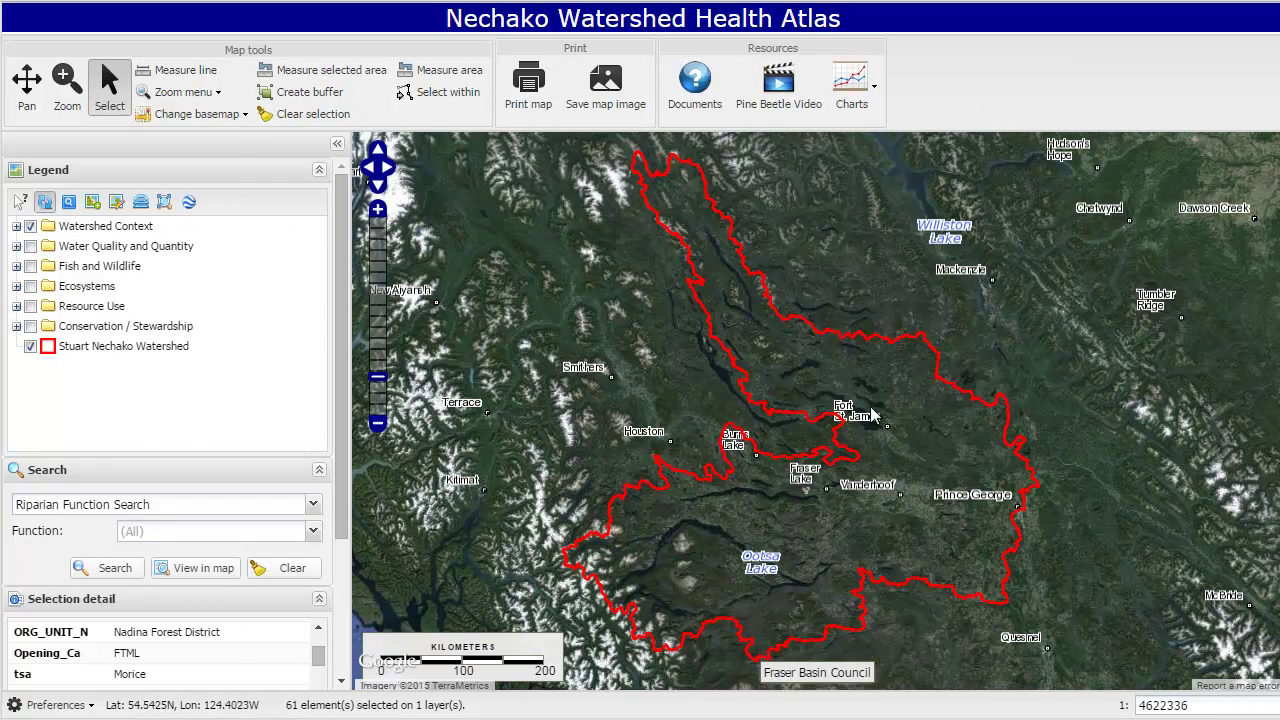
- Change the basemap to Google Maps - Roadmap and zoom in on the Nechako River west of Vanderhoof
{"action": "left_click", "coordinate": [244, 116]}
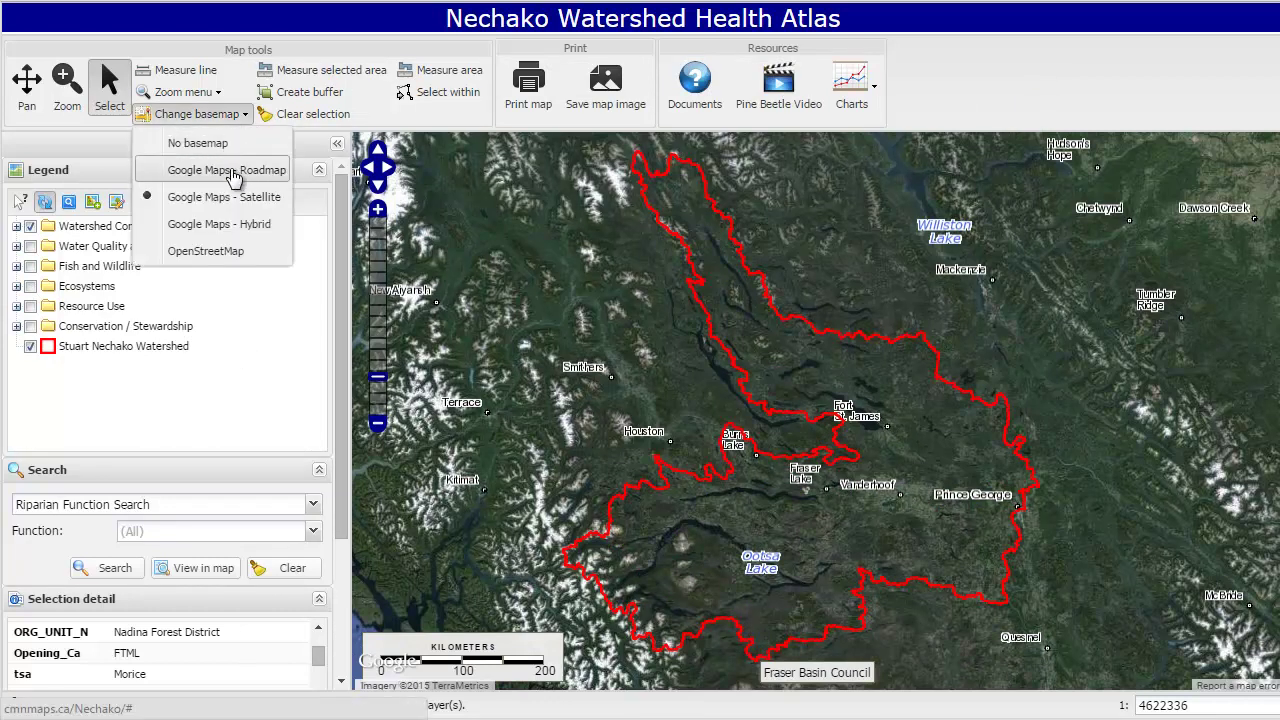
{"action": "left_click", "coordinate": [234, 174]}
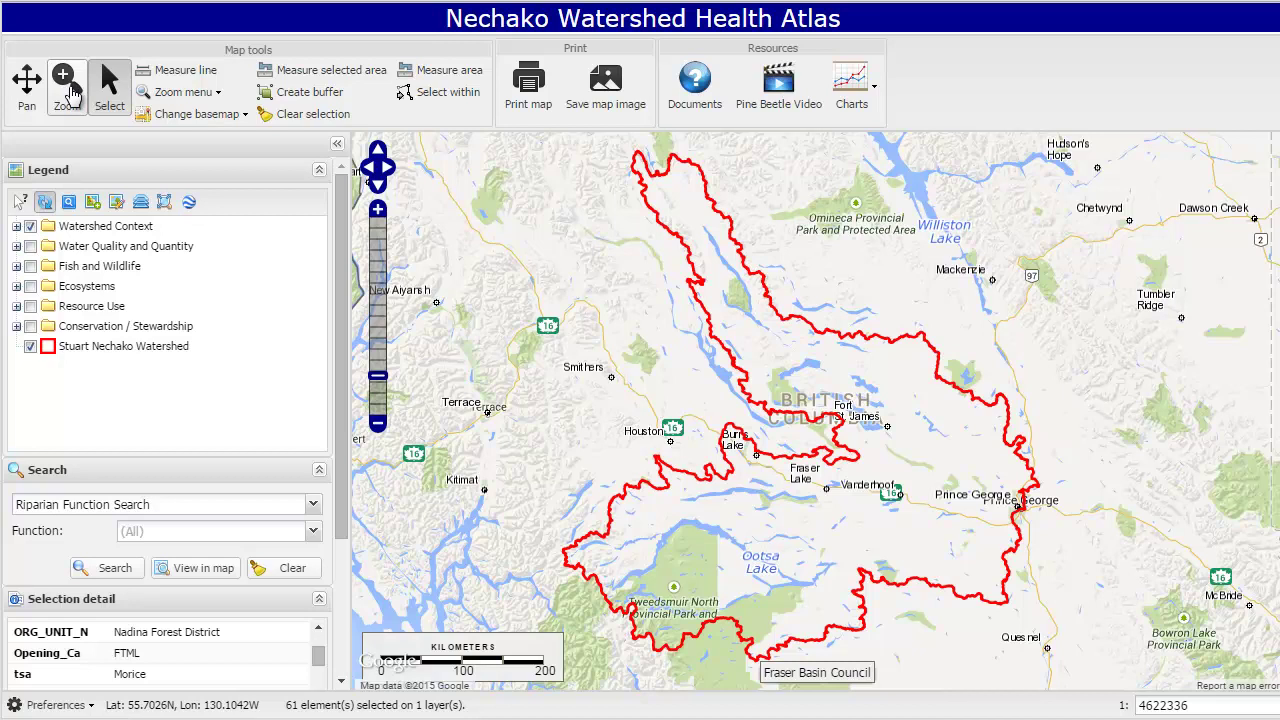
{"action": "left_click", "coordinate": [70, 90]}
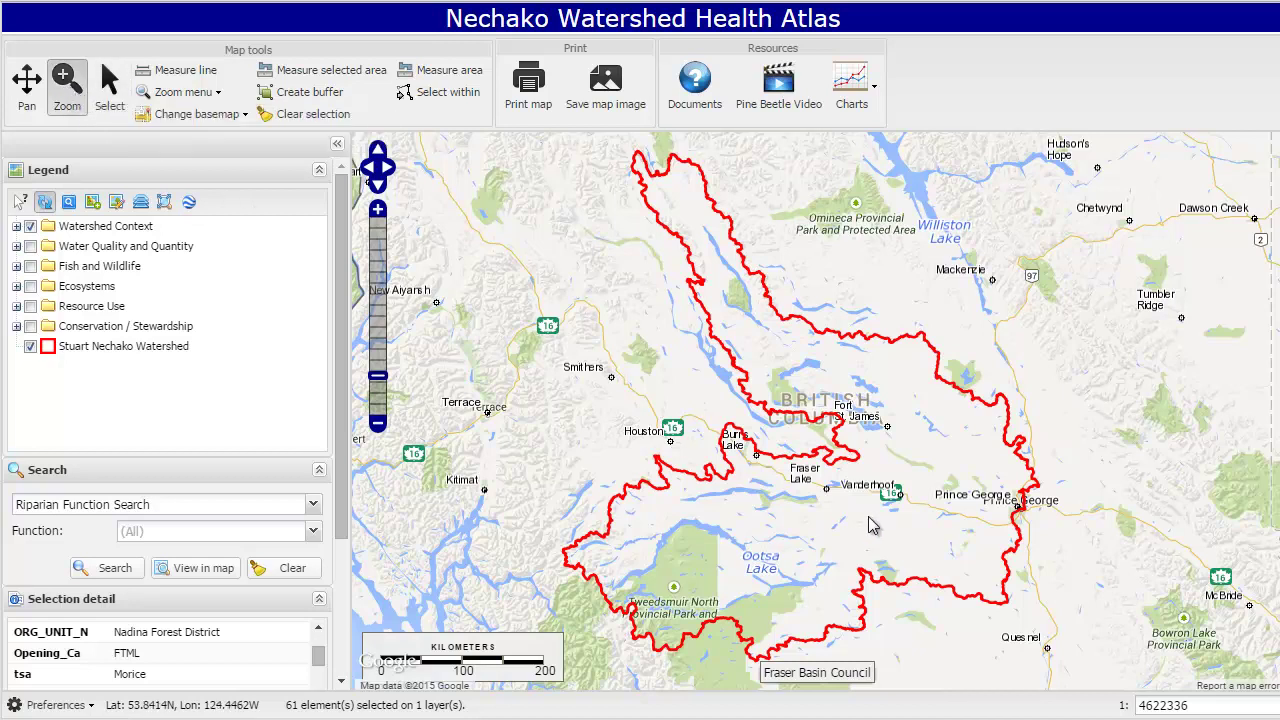
{"action": "left_click_drag", "start_coordinate": [818, 380], "coordinate": [926, 480]}
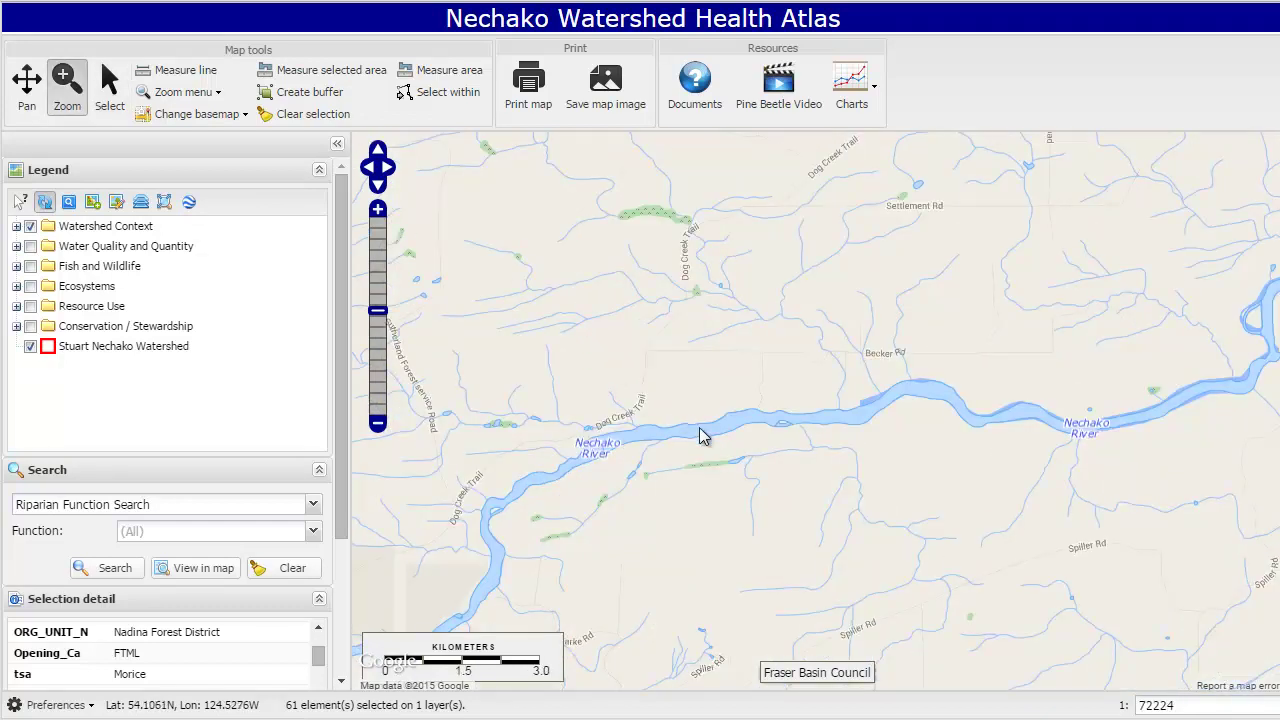
- Follow the Nechako River's map link and examine its Escapement Report of annual salmon spawners
{"action": "mouse_move", "coordinate": [703, 436]}
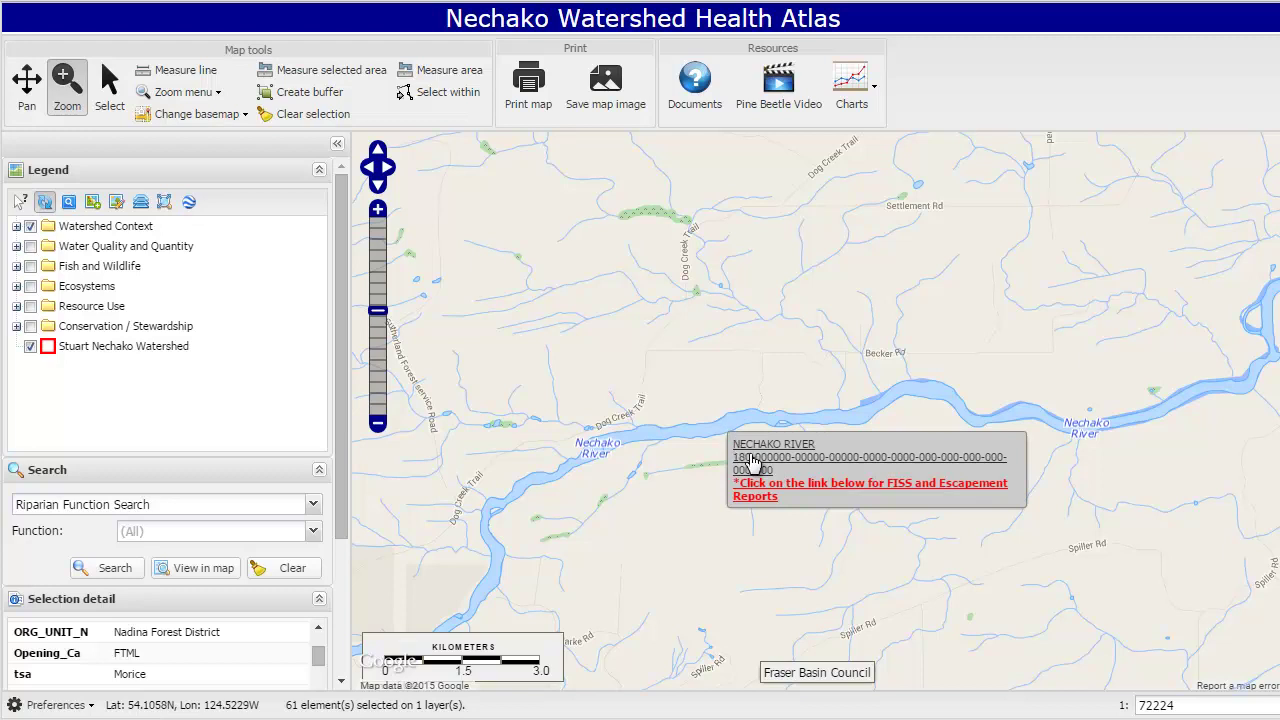
{"action": "left_click", "coordinate": [754, 463]}
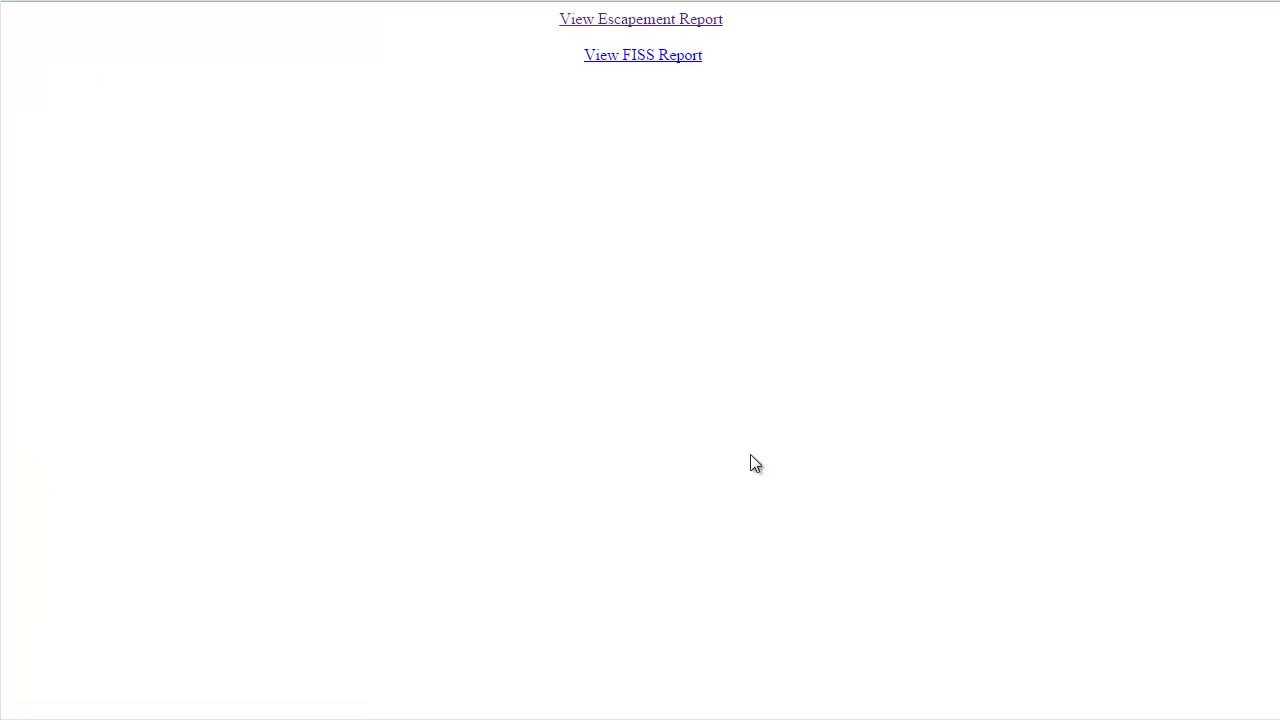
{"action": "left_click", "coordinate": [655, 27]}
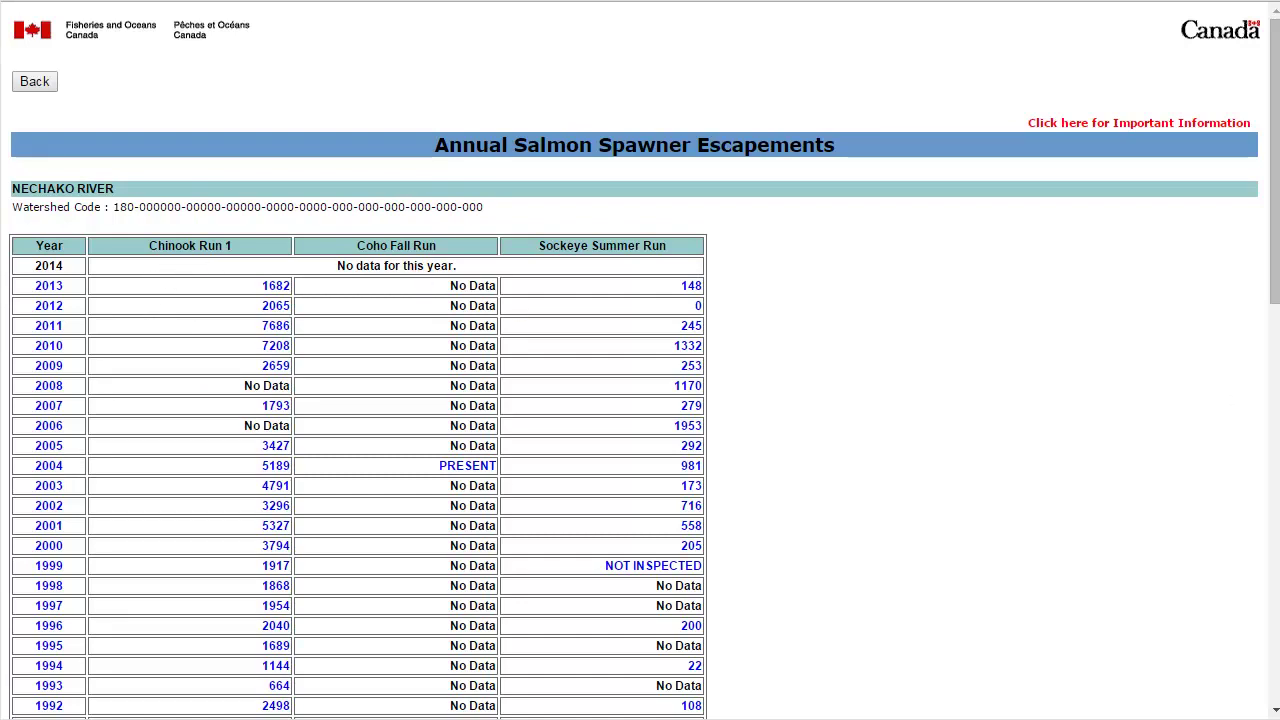
{"action": "left_click_drag", "start_coordinate": [1277, 285], "coordinate": [1277, 642]}
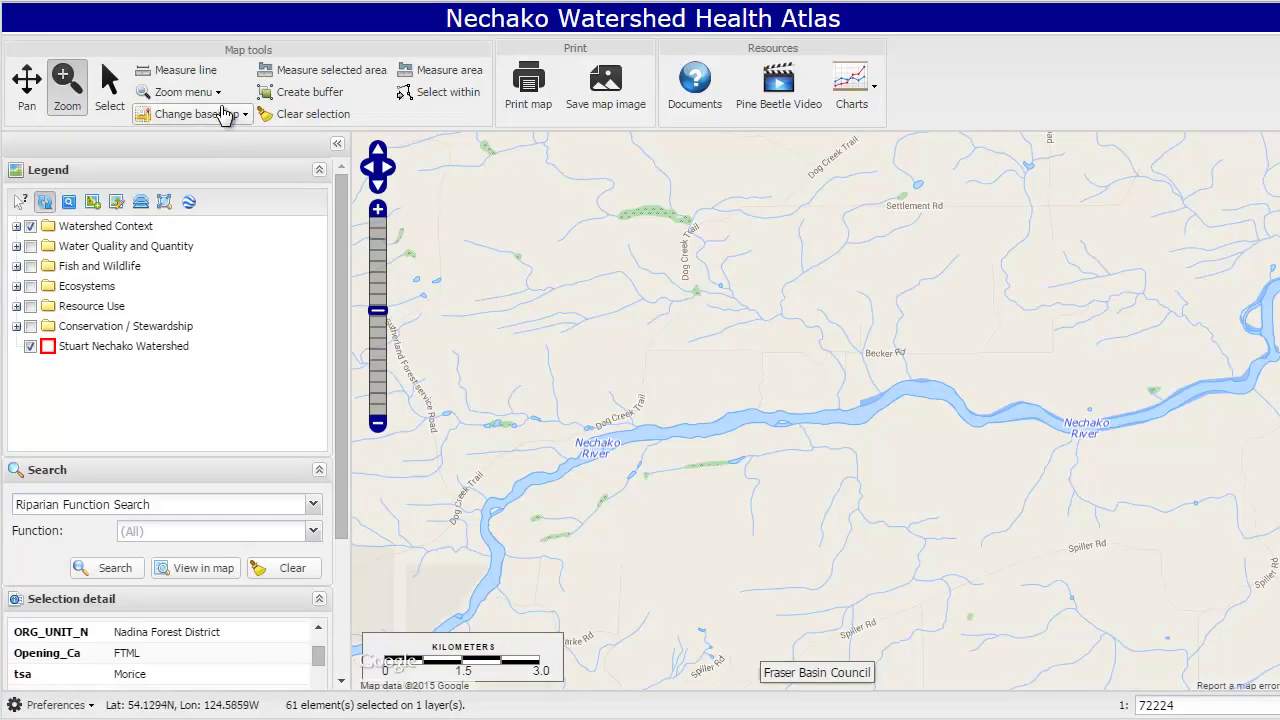
- Zoom to the full map extent, display Fisheries Registry Projects under Conservation / Stewardship, and collapse the search section
{"action": "left_click", "coordinate": [219, 94]}
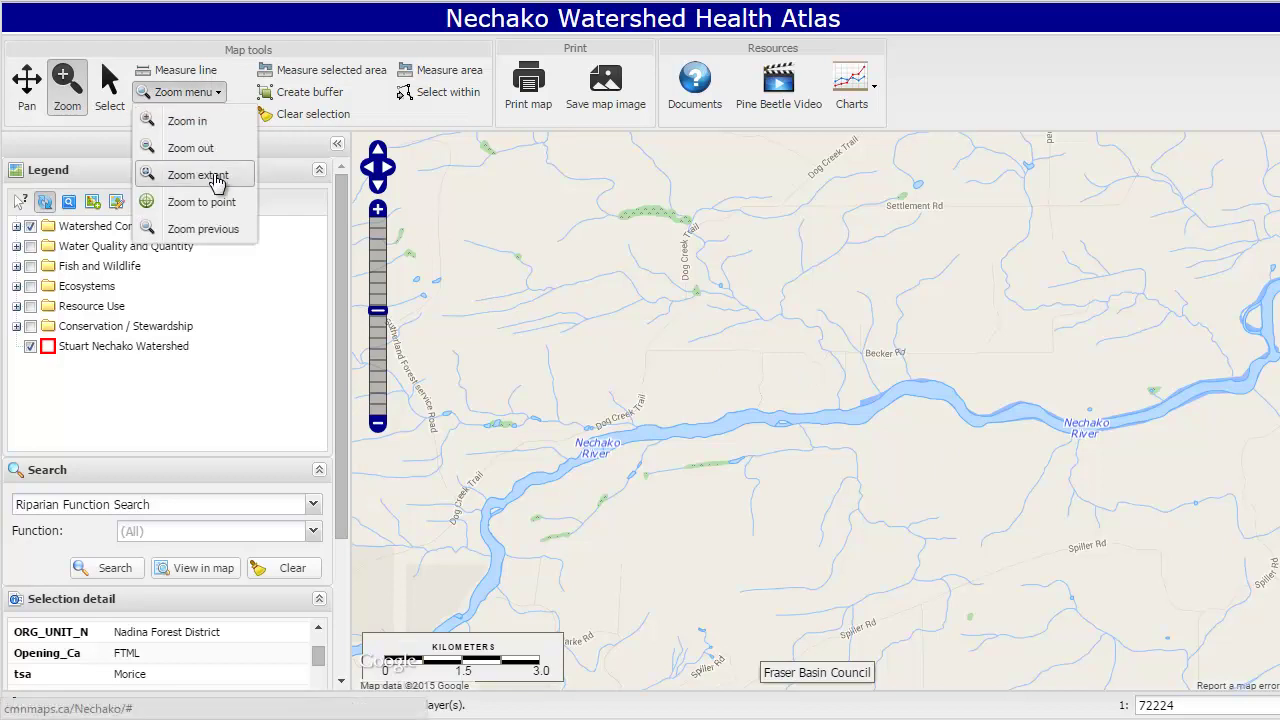
{"action": "left_click", "coordinate": [215, 173]}
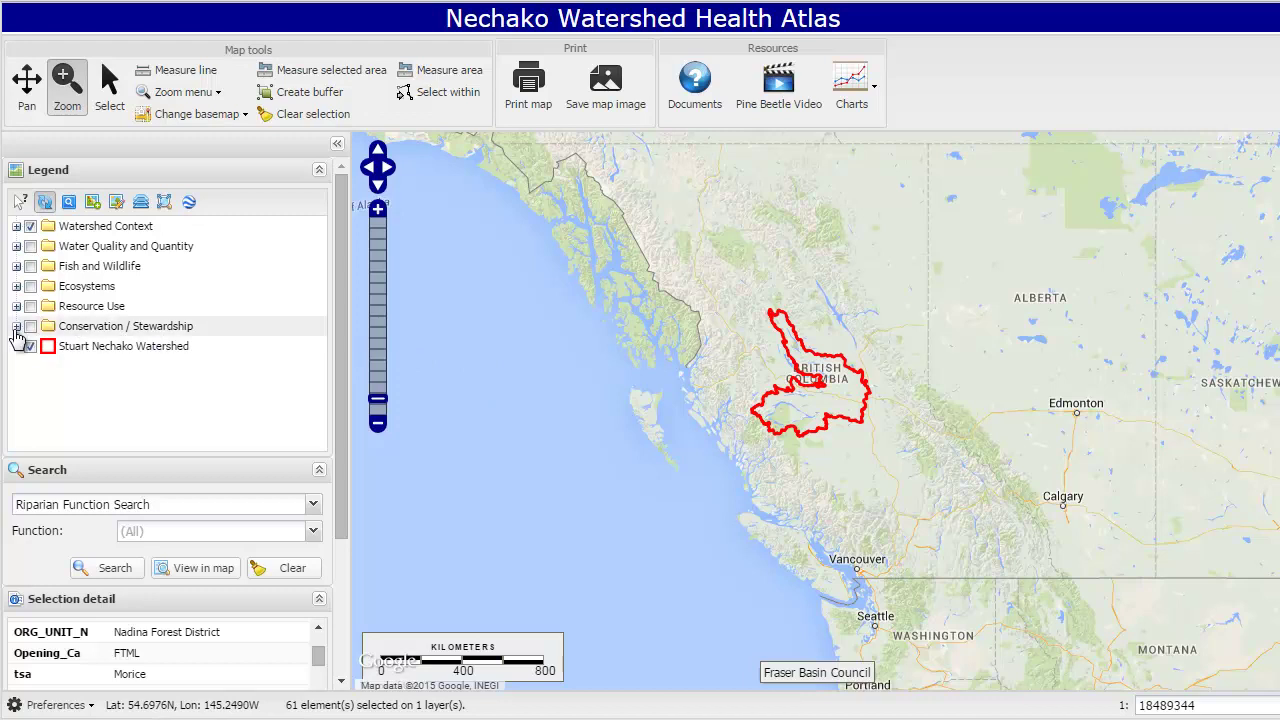
{"action": "left_click", "coordinate": [16, 327]}
{"action": "left_click", "coordinate": [30, 327]}
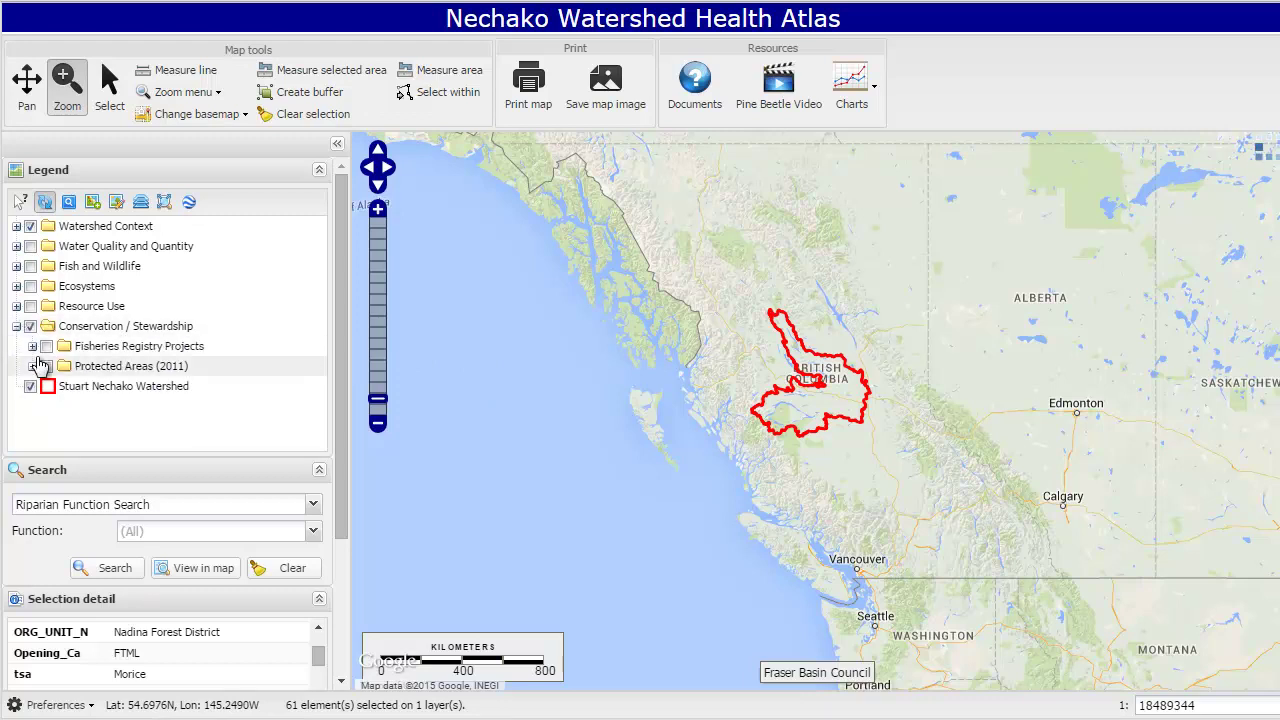
{"action": "left_click", "coordinate": [46, 346]}
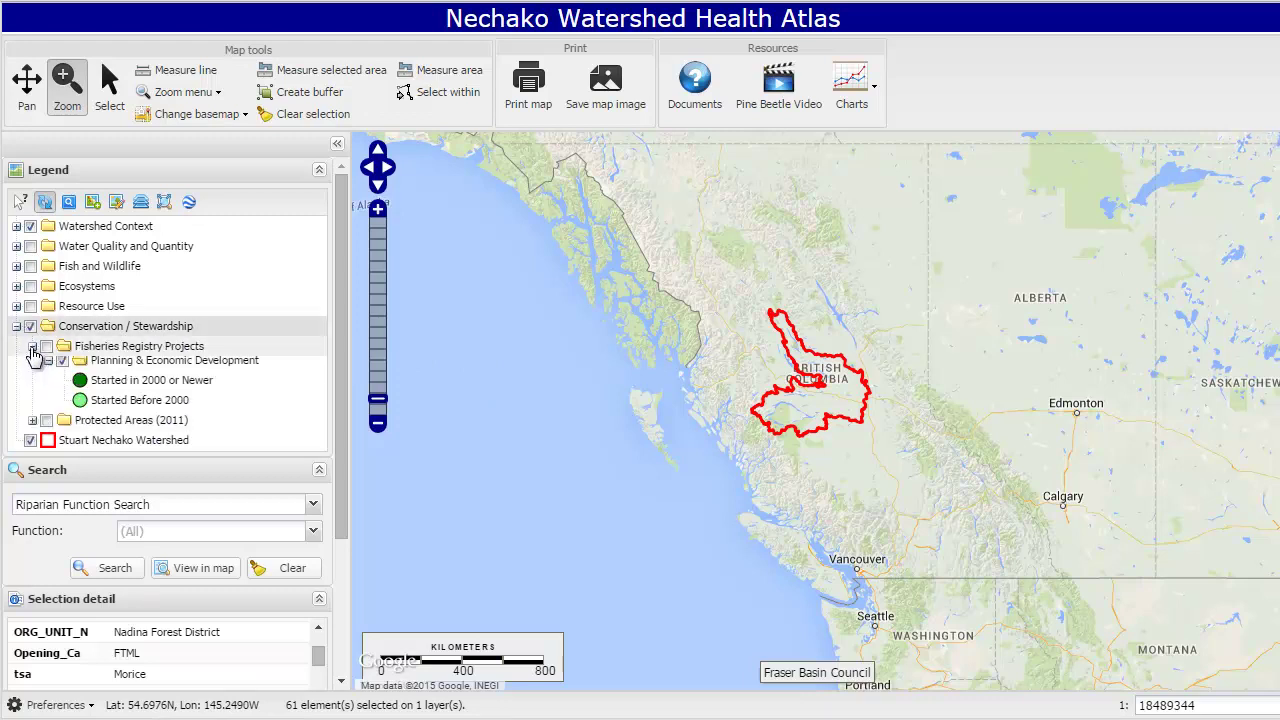
{"action": "left_click", "coordinate": [319, 470]}
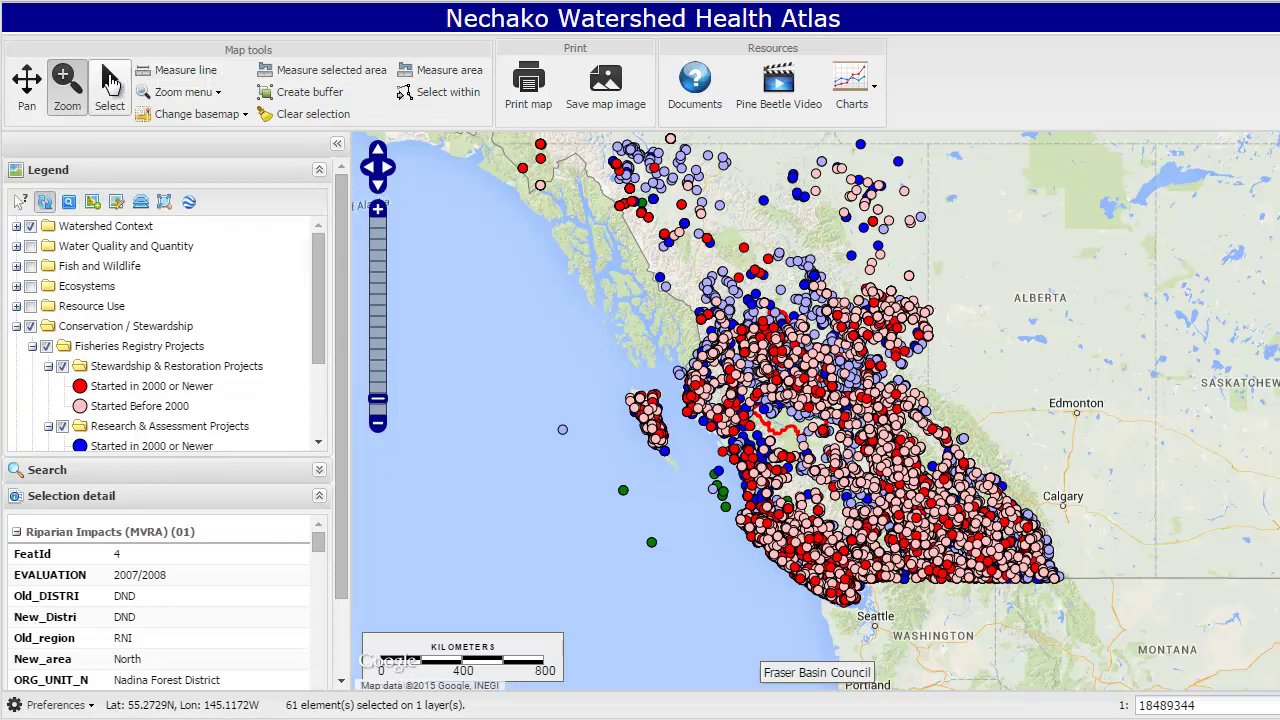
- Zoom in around Fort St. James and select the Stewardship & Restoration project point southwest of the town to view its details
{"action": "left_click_drag", "start_coordinate": [740, 328], "coordinate": [868, 457]}
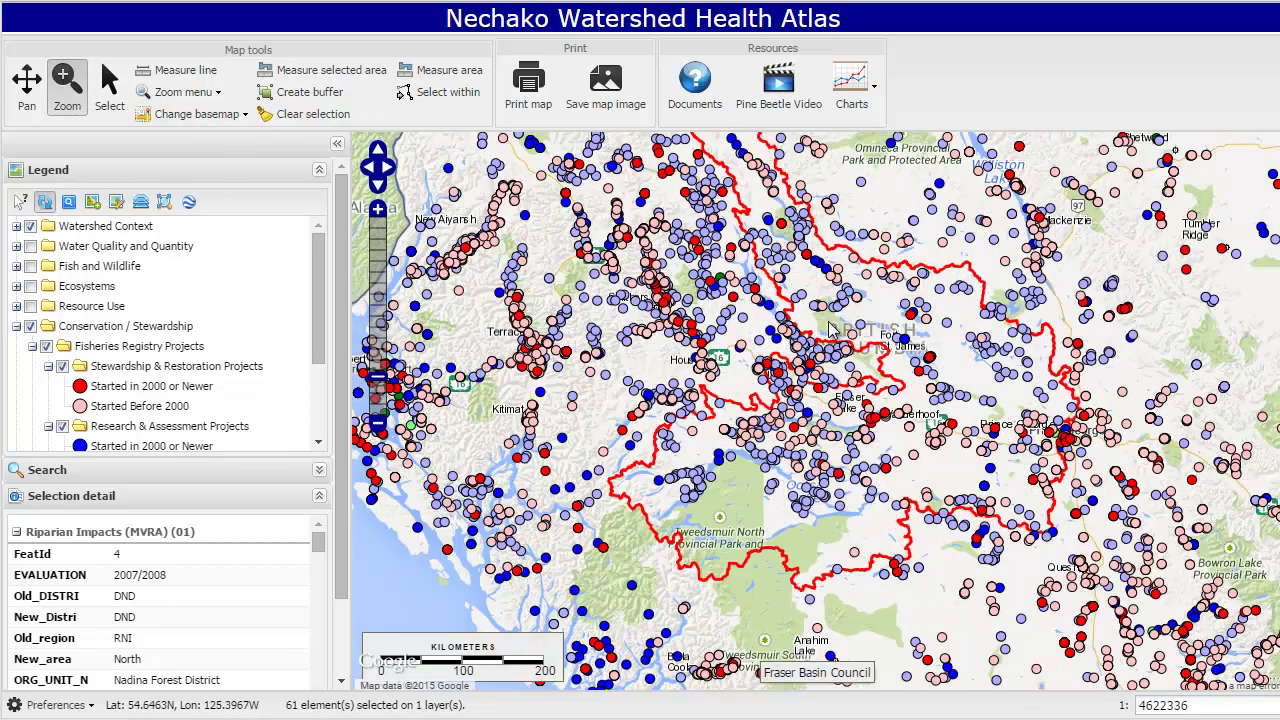
{"action": "left_click_drag", "start_coordinate": [829, 323], "coordinate": [988, 428]}
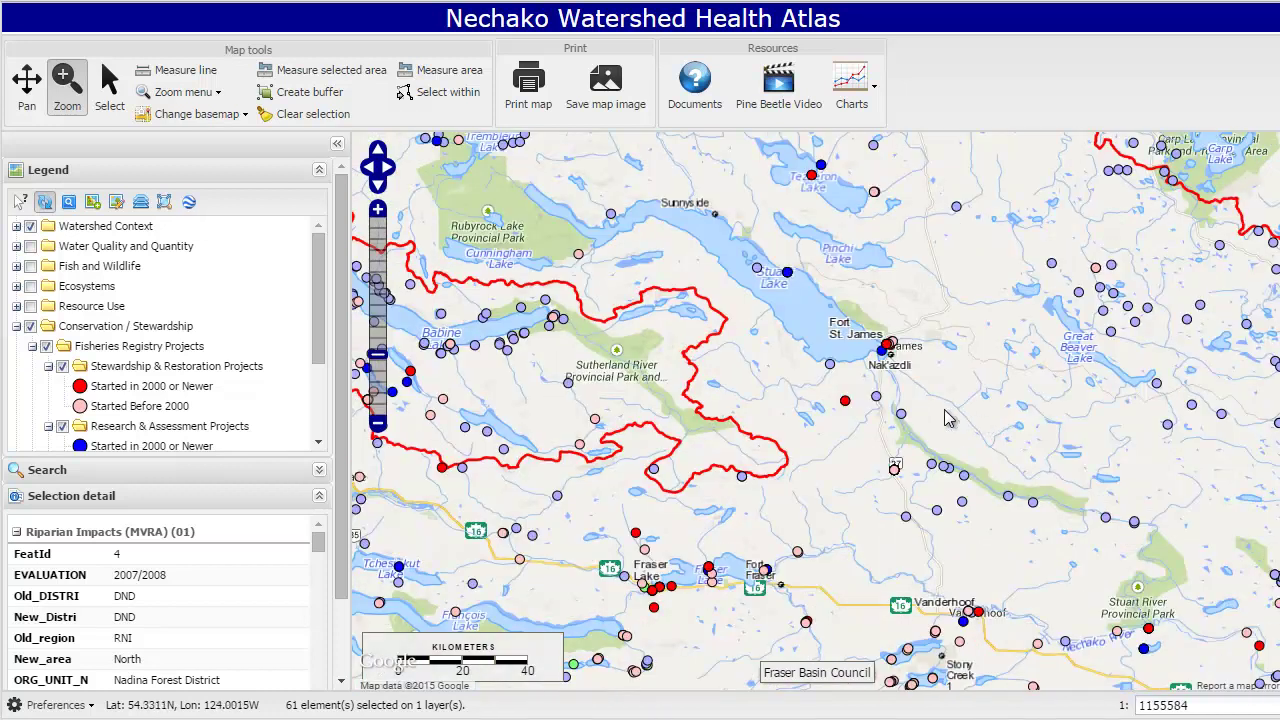
{"action": "left_click", "coordinate": [110, 82]}
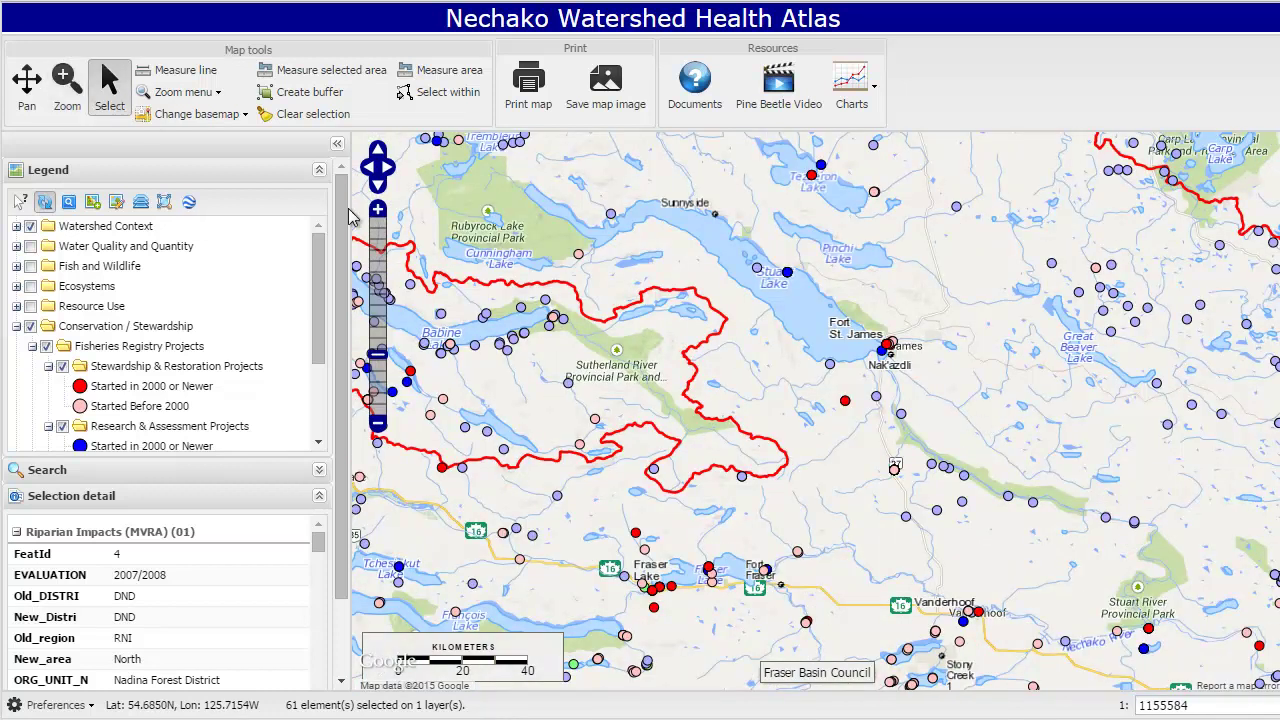
{"action": "left_click", "coordinate": [845, 402]}
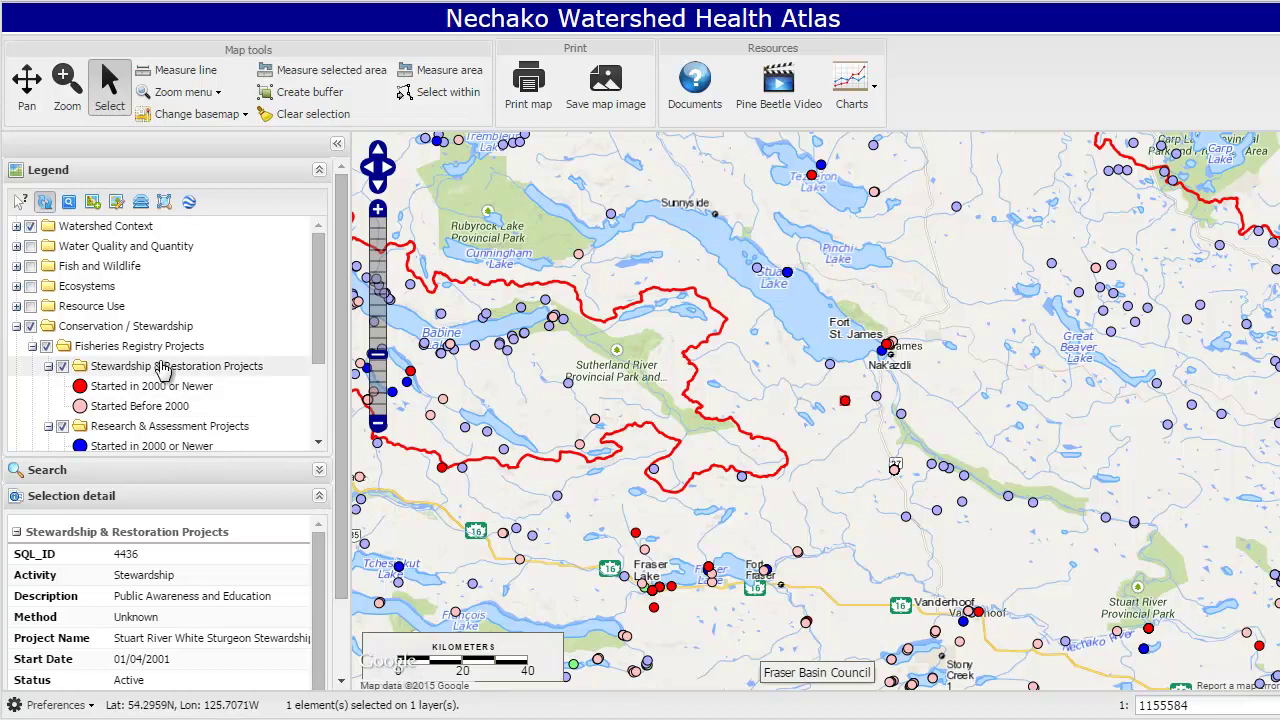
- Expand Water Quality and Quantity, its CABIN Data folder, and Fish and Wildlife in the legend to view their layers
{"action": "left_click", "coordinate": [17, 246]}
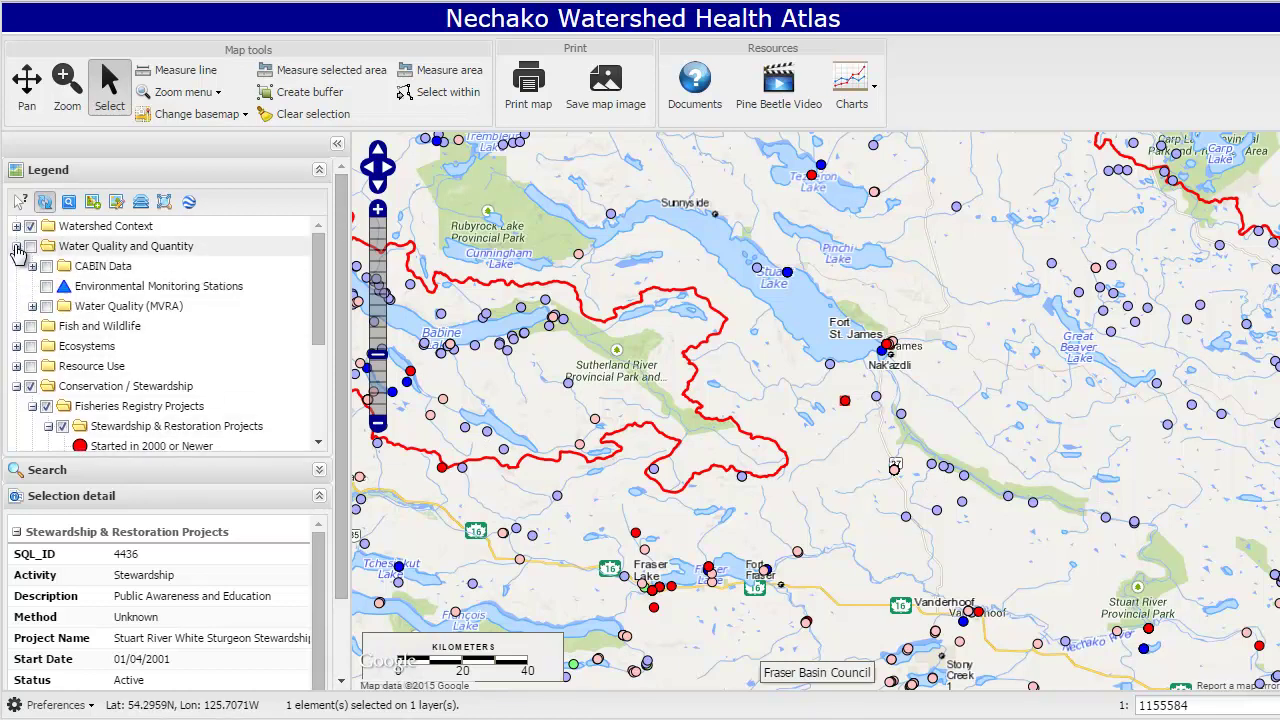
{"action": "left_click", "coordinate": [32, 266]}
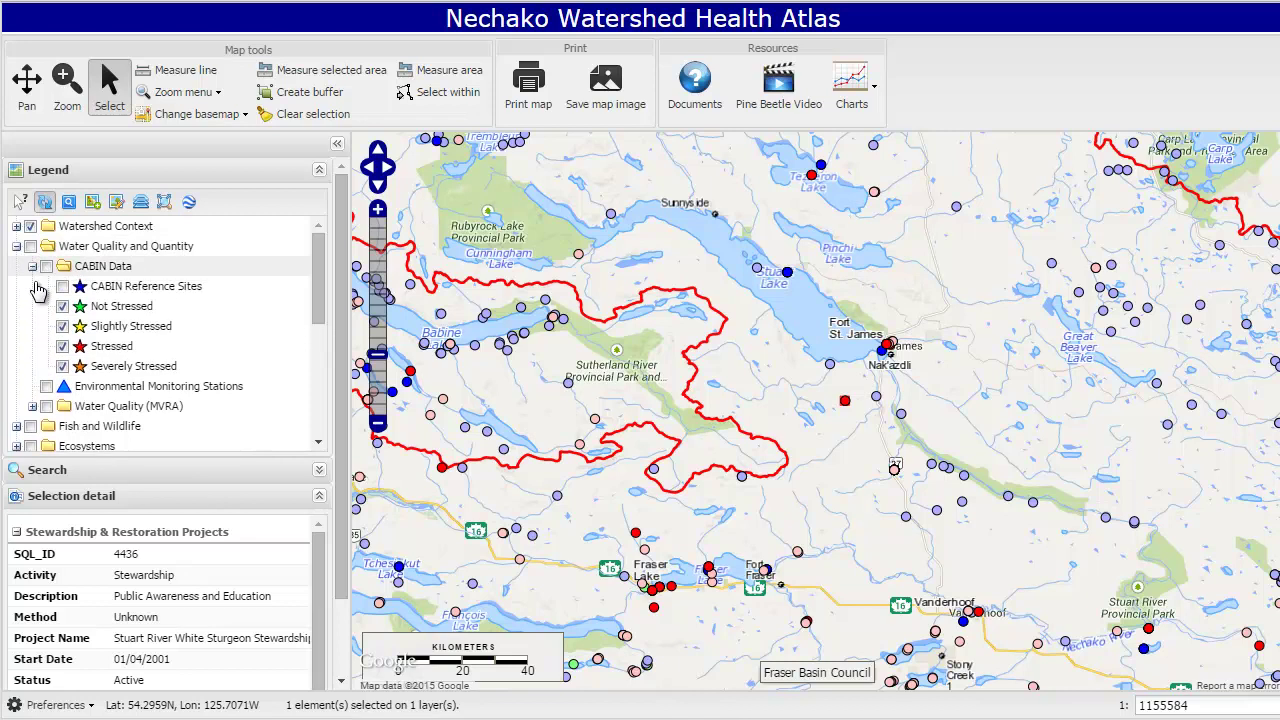
{"action": "left_click", "coordinate": [16, 427]}
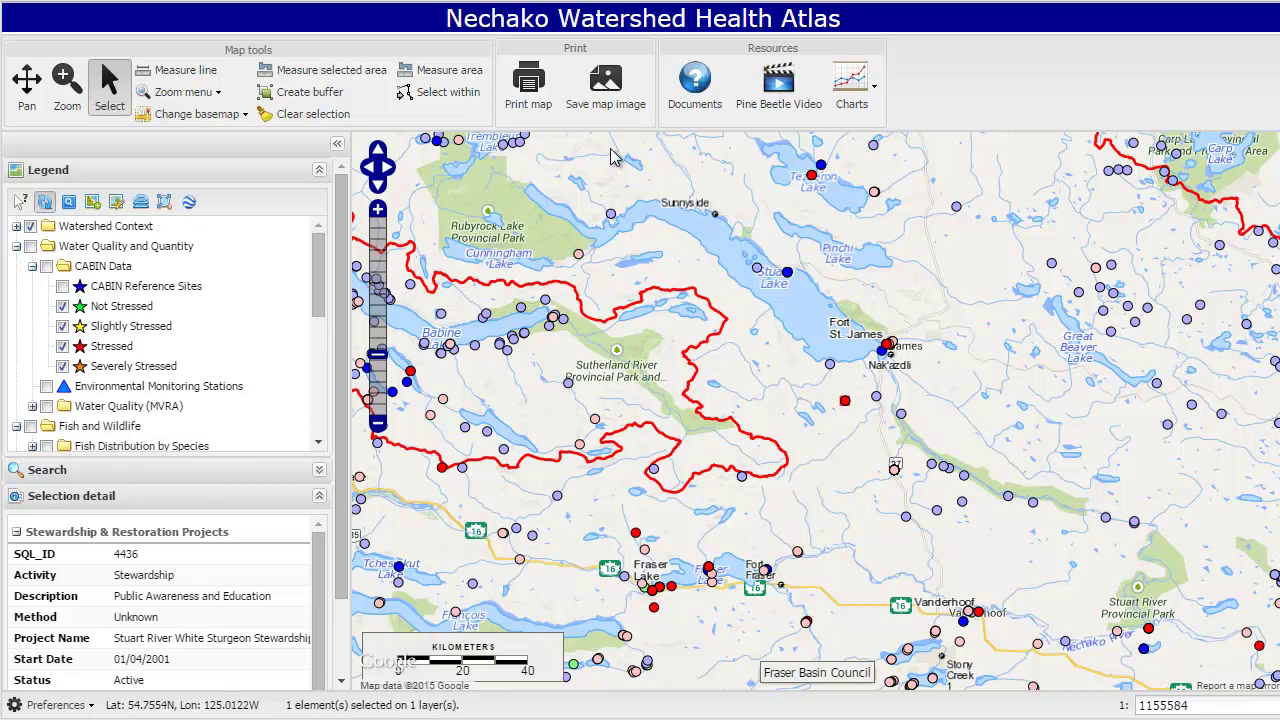